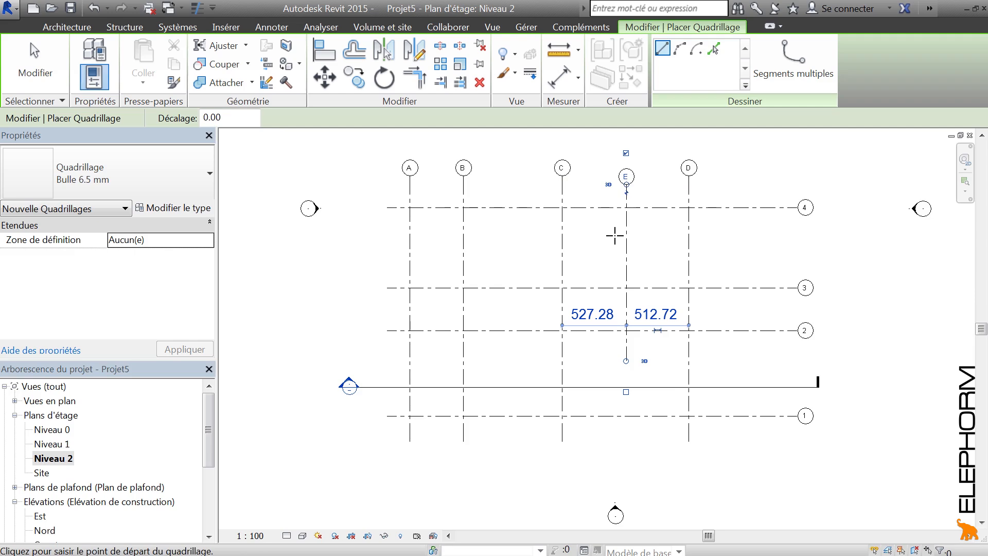
In the Niveau 0 floor plan, show the bubbles at the lower ends of grids A, B, C, E and D
{"action": "key", "text": "Escape"}
{"action": "key", "text": "Escape"}
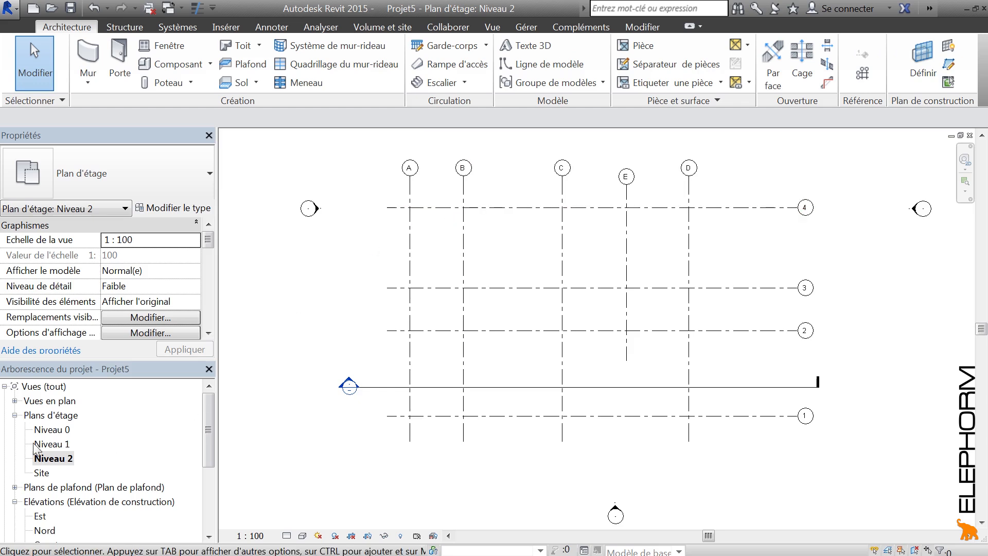
{"action": "double_click", "coordinate": [56, 430]}
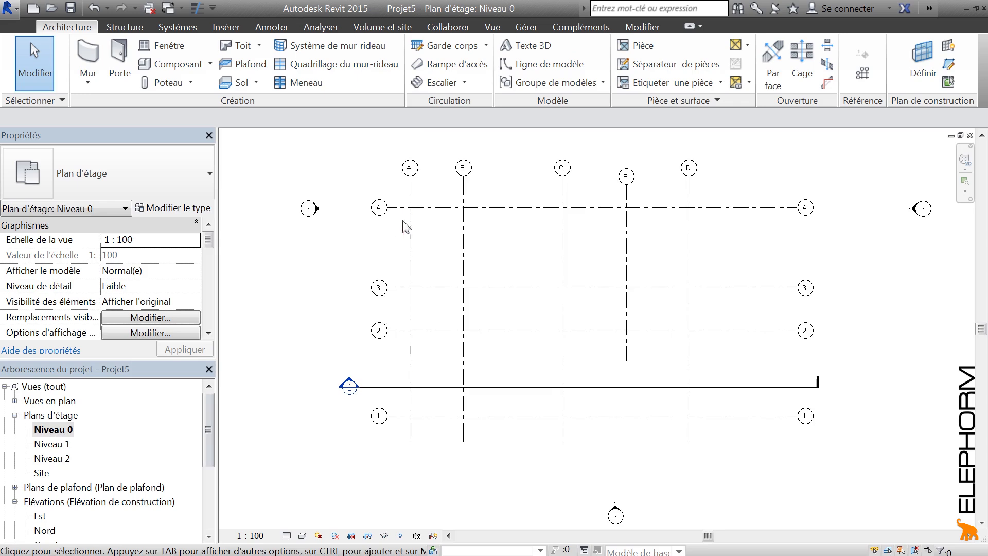
{"action": "left_click", "coordinate": [410, 408]}
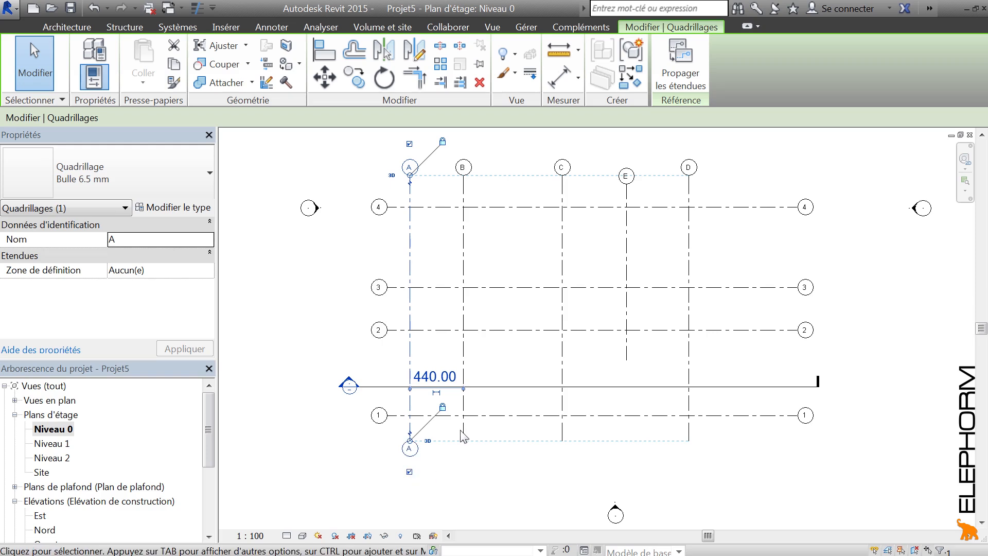
{"action": "left_click", "coordinate": [462, 433]}
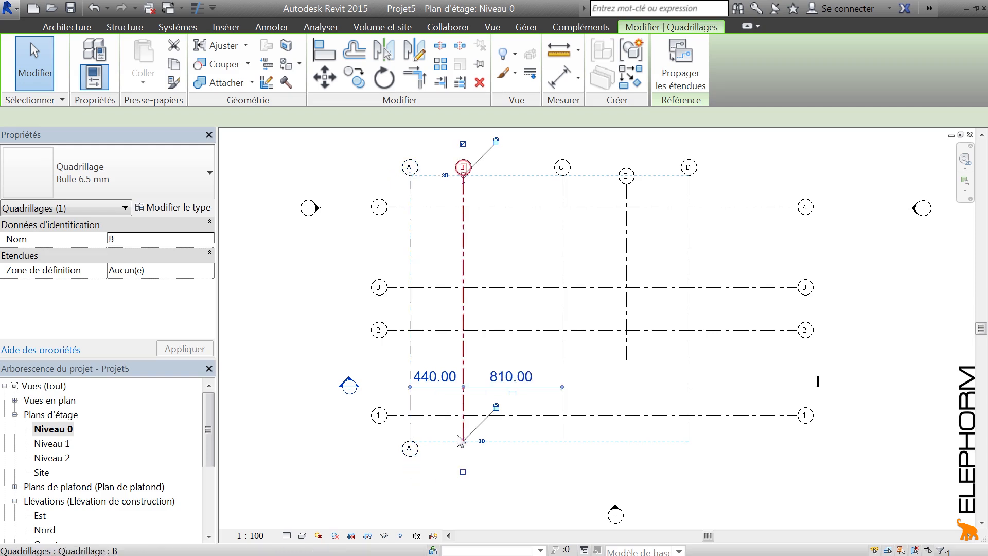
{"action": "left_click", "coordinate": [564, 441]}
{"action": "left_click", "coordinate": [627, 356]}
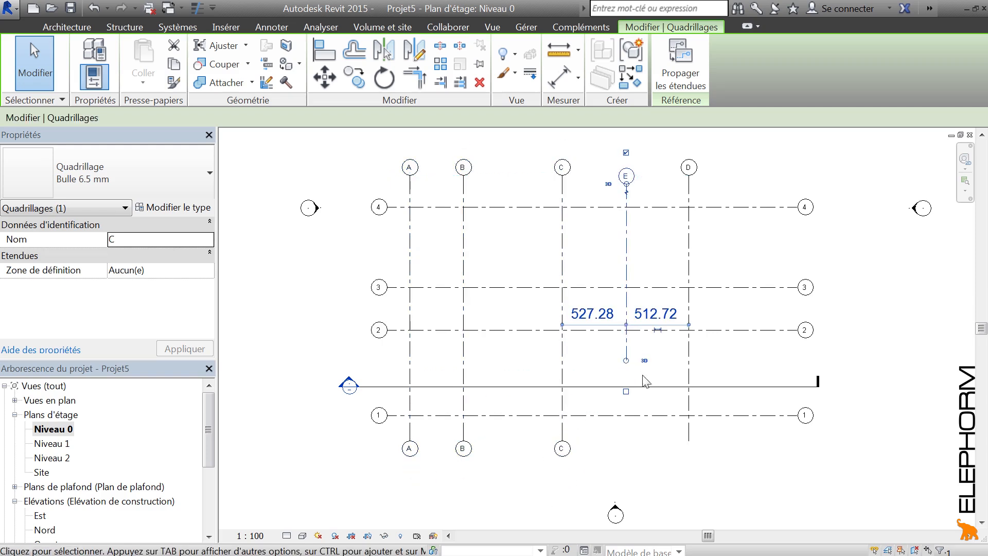
{"action": "left_click", "coordinate": [687, 435]}
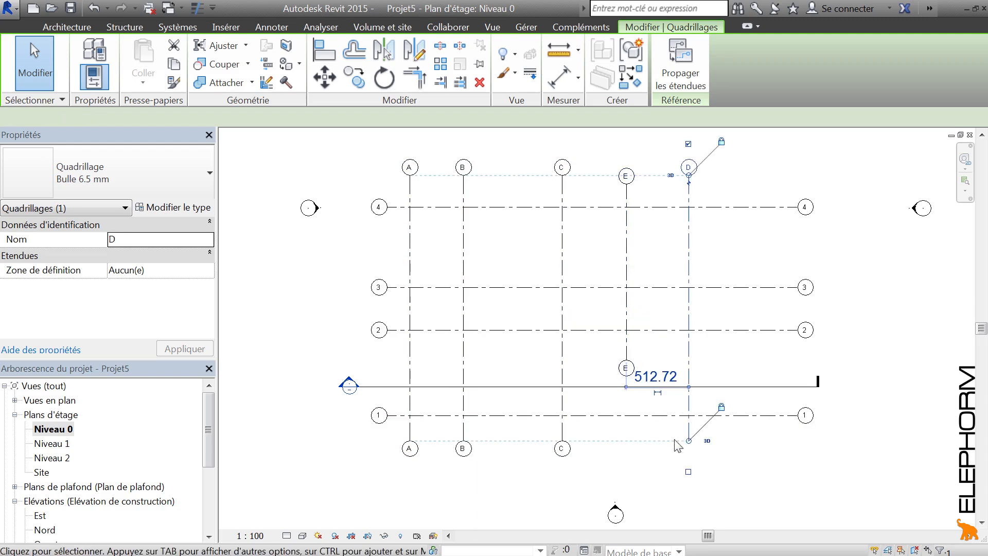
{"action": "left_click", "coordinate": [689, 483]}
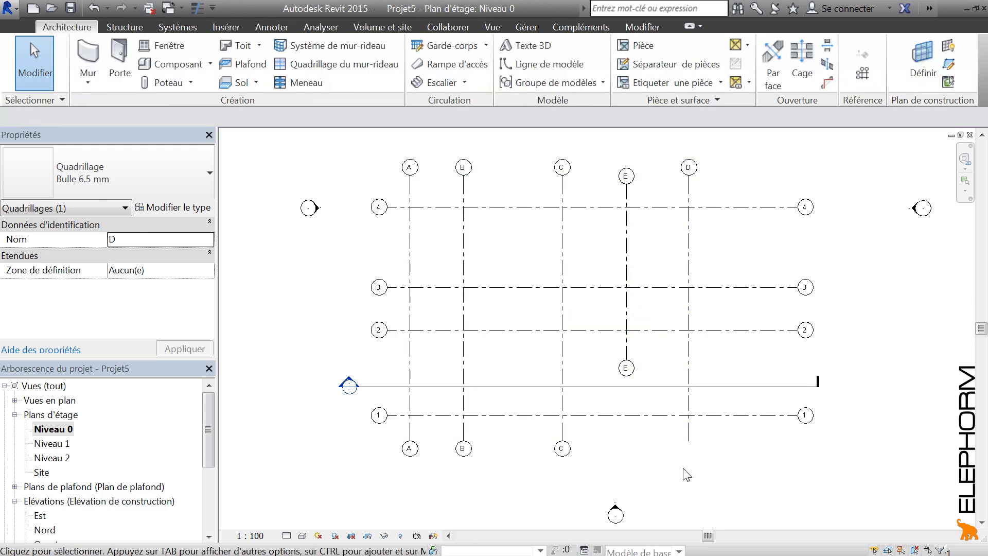
{"action": "left_click", "coordinate": [689, 433]}
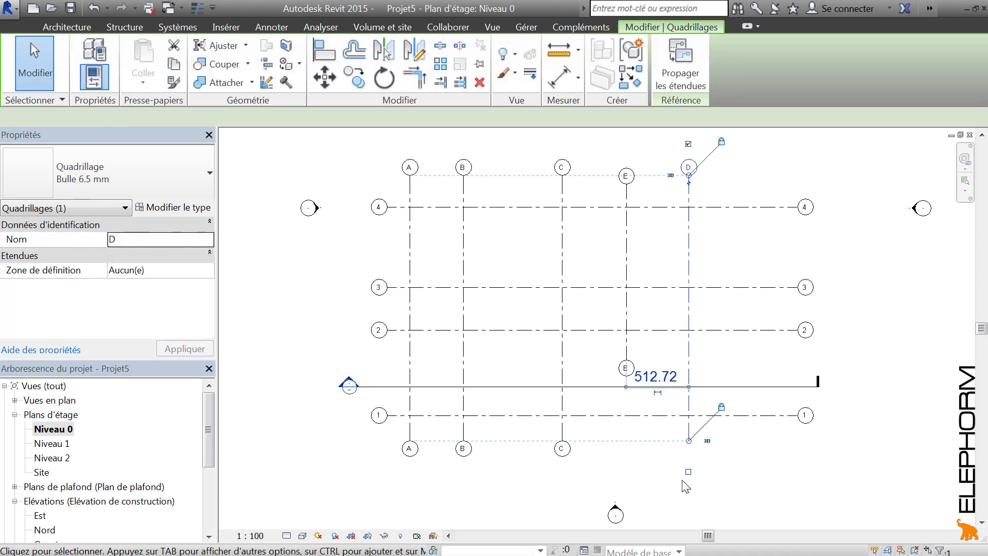
{"action": "left_click", "coordinate": [537, 479]}
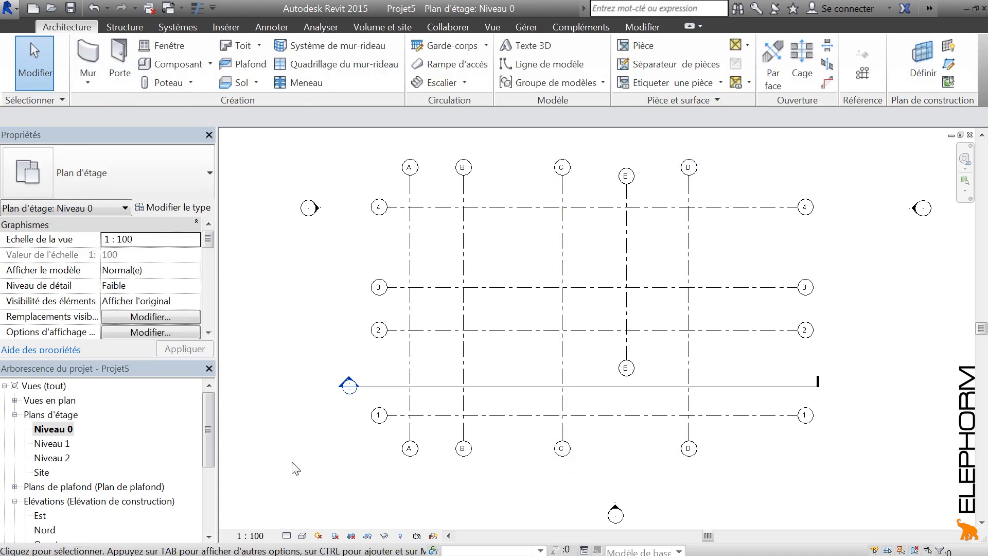
Enable the default plan view symbols at end 1 in the type properties of the Bulle 6.5 mm grids
{"action": "double_click", "coordinate": [47, 445]}
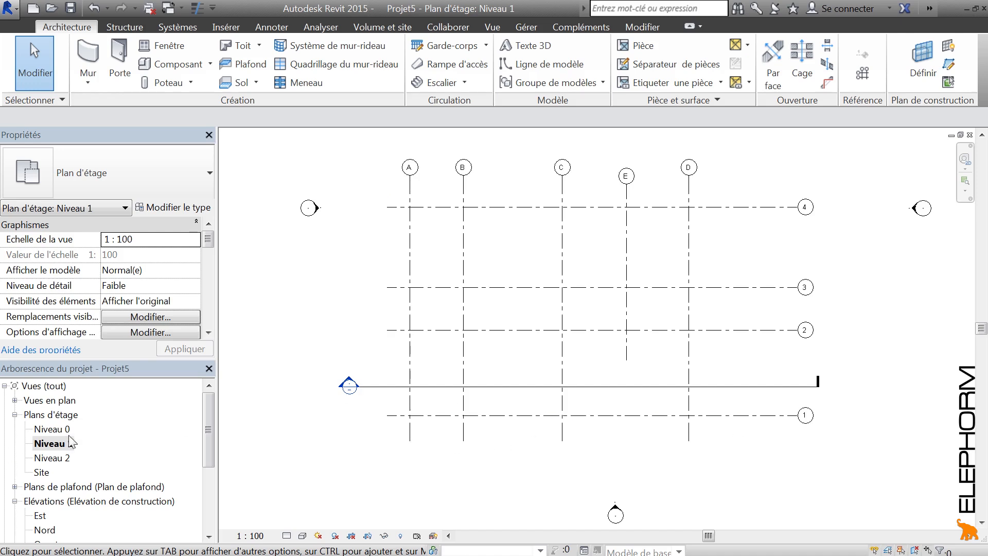
{"action": "left_click", "coordinate": [354, 207]}
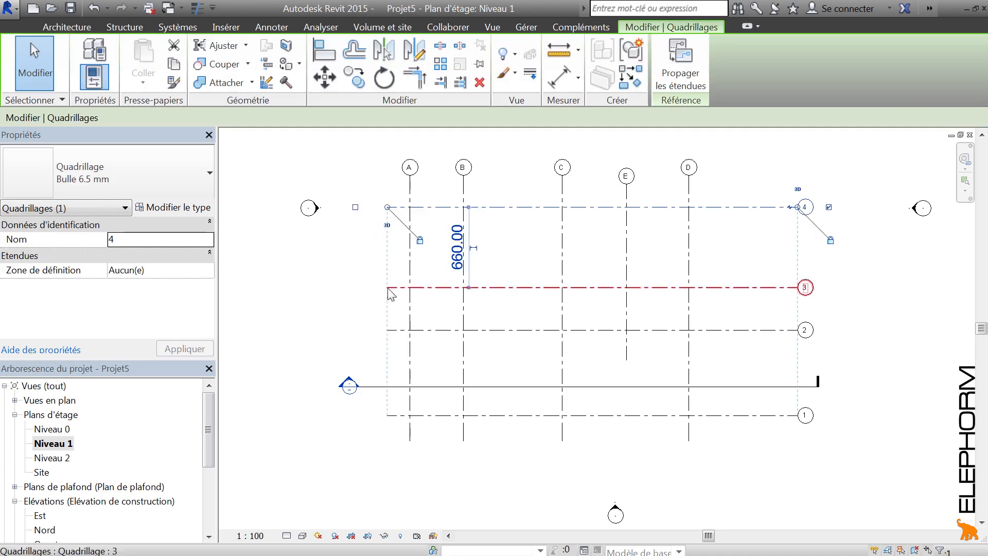
{"action": "double_click", "coordinate": [57, 430]}
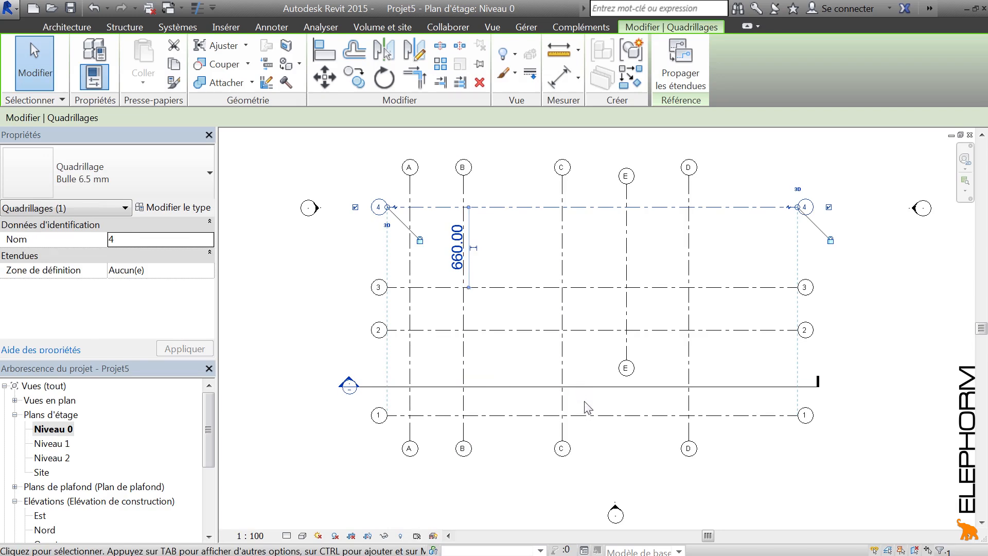
{"action": "left_click", "coordinate": [562, 363]}
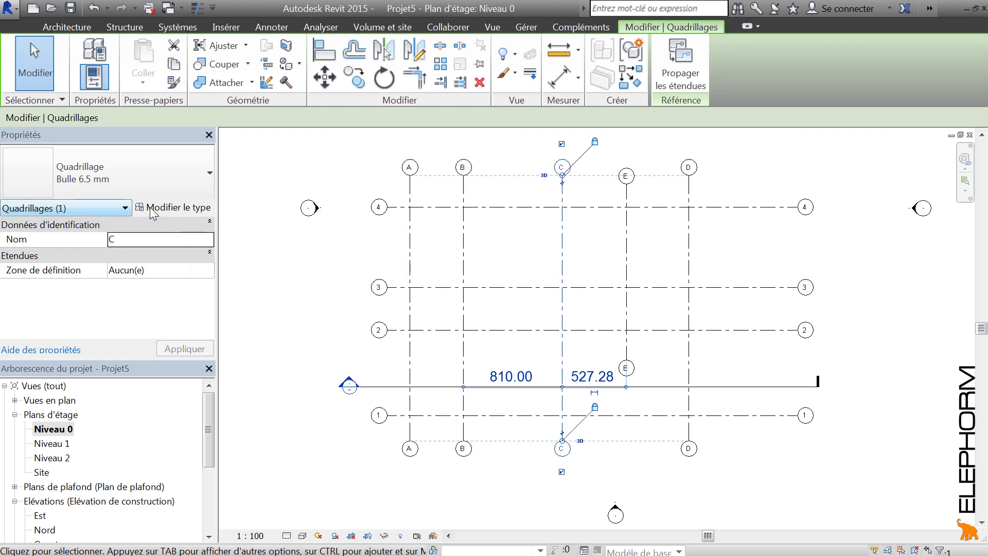
{"action": "left_click", "coordinate": [178, 209]}
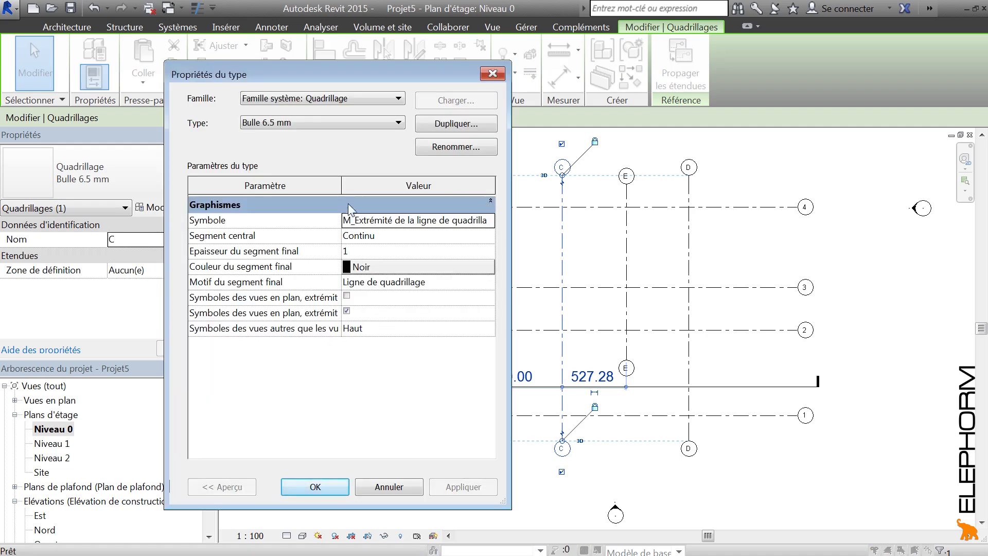
{"action": "left_click_drag", "start_coordinate": [342, 184], "coordinate": [374, 185]}
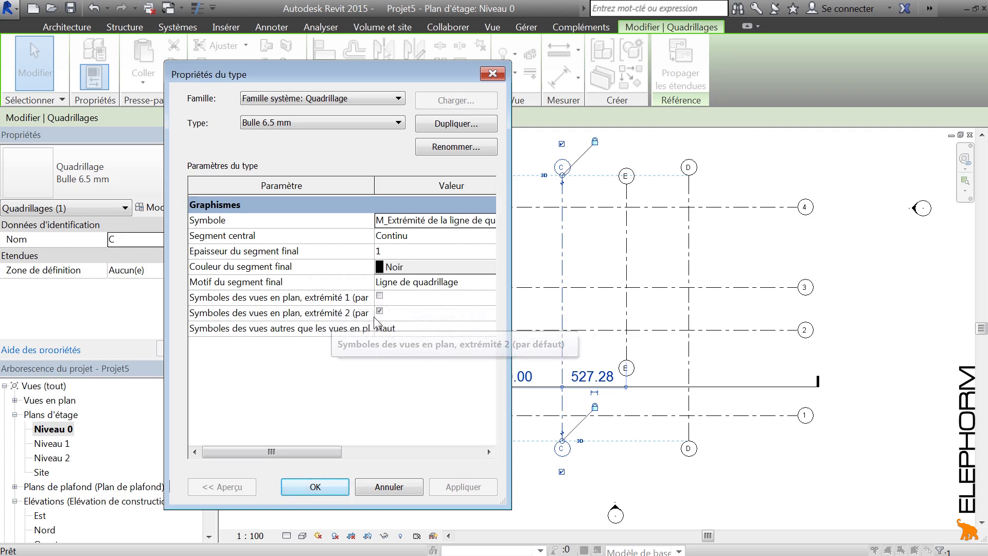
{"action": "left_click", "coordinate": [379, 296]}
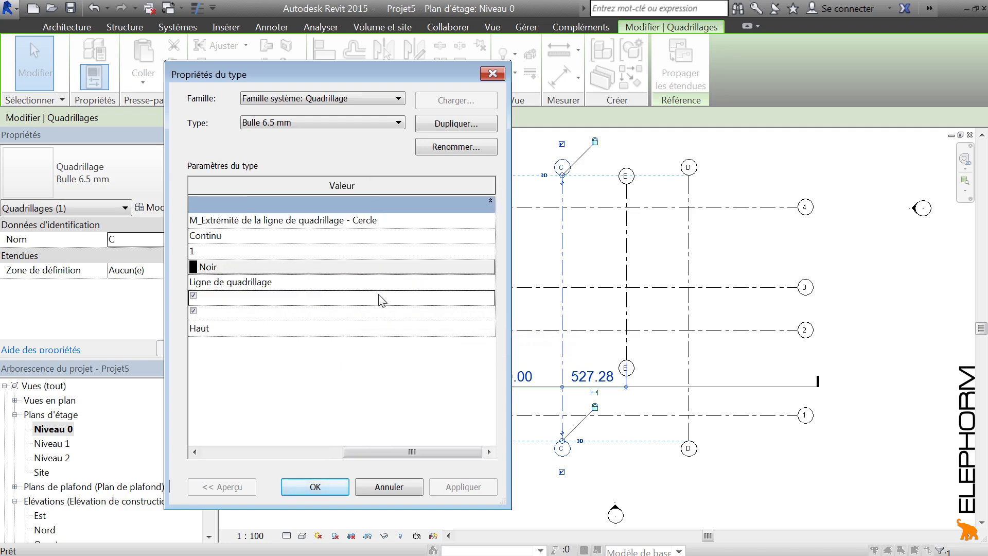
{"action": "left_click_drag", "start_coordinate": [381, 452], "coordinate": [241, 451]}
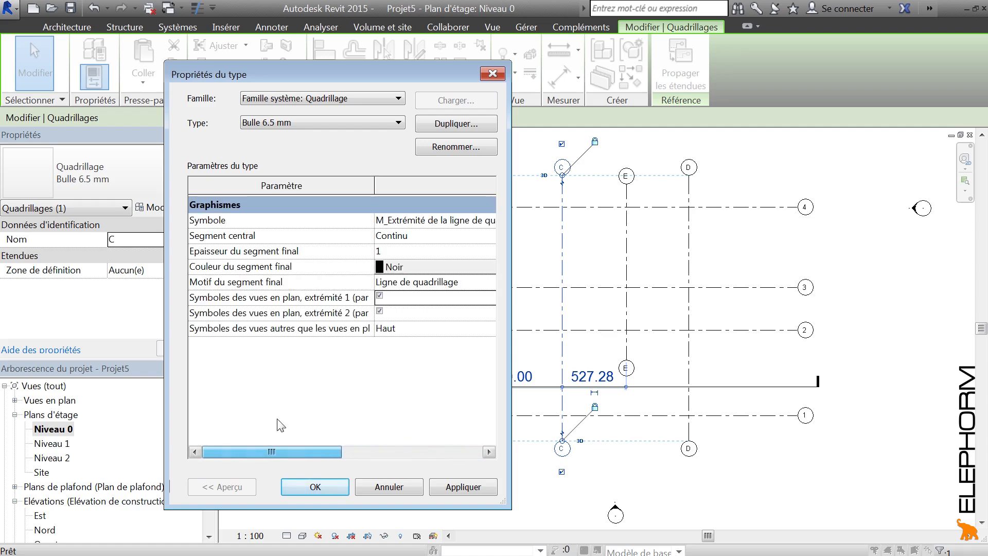
{"action": "left_click", "coordinate": [315, 487]}
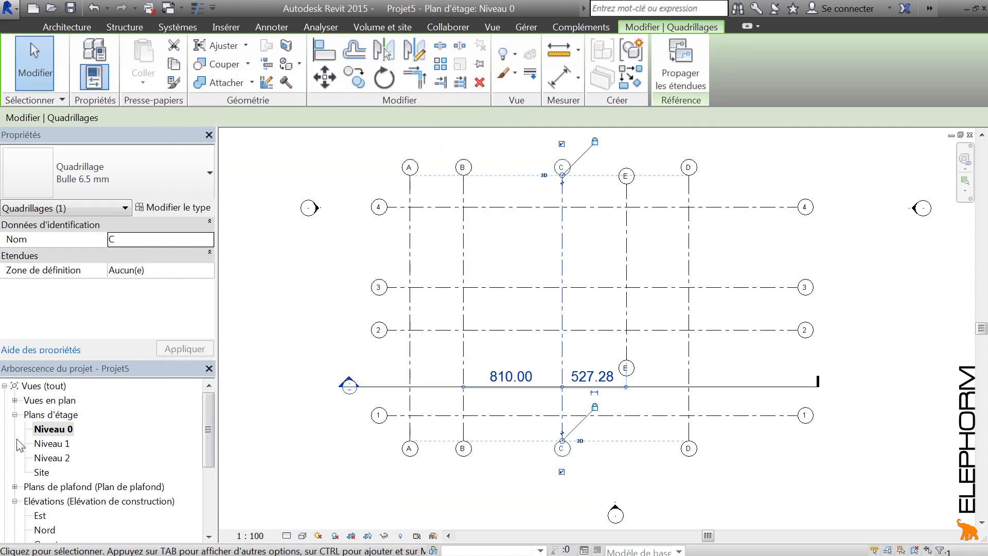
Check the grid bubbles in the Niveau 1 and Niveau 2 floor plans and undo the grid type change
{"action": "double_click", "coordinate": [50, 445]}
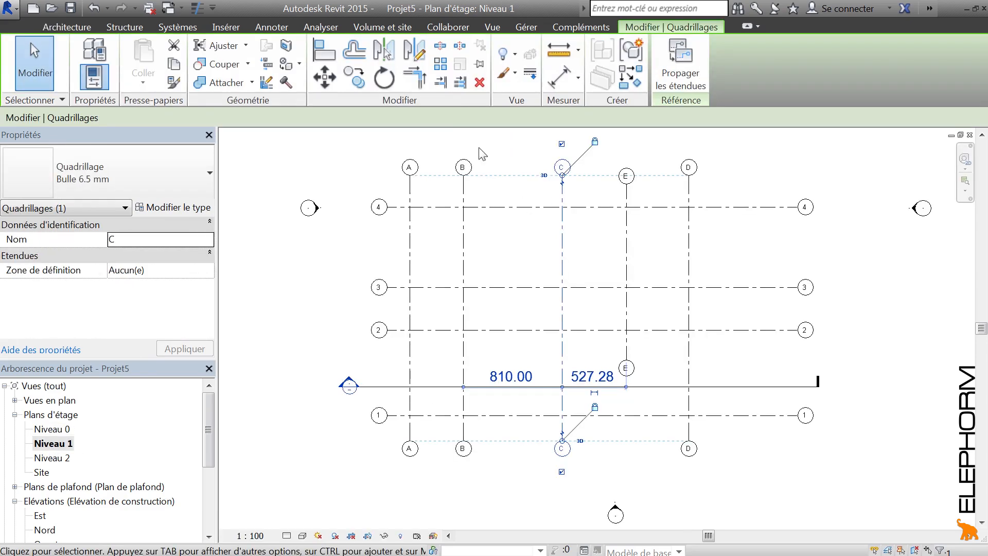
{"action": "left_click", "coordinate": [323, 273]}
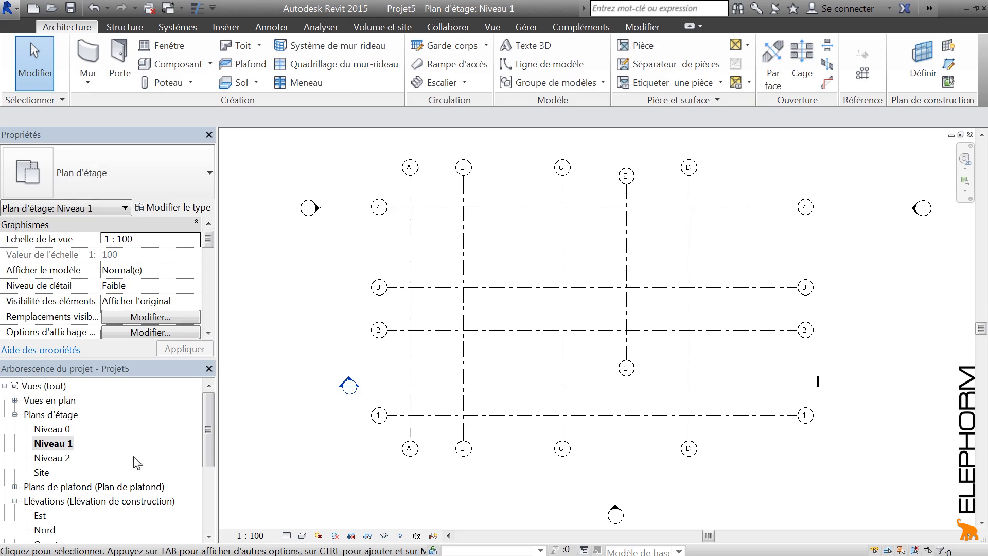
{"action": "double_click", "coordinate": [55, 459]}
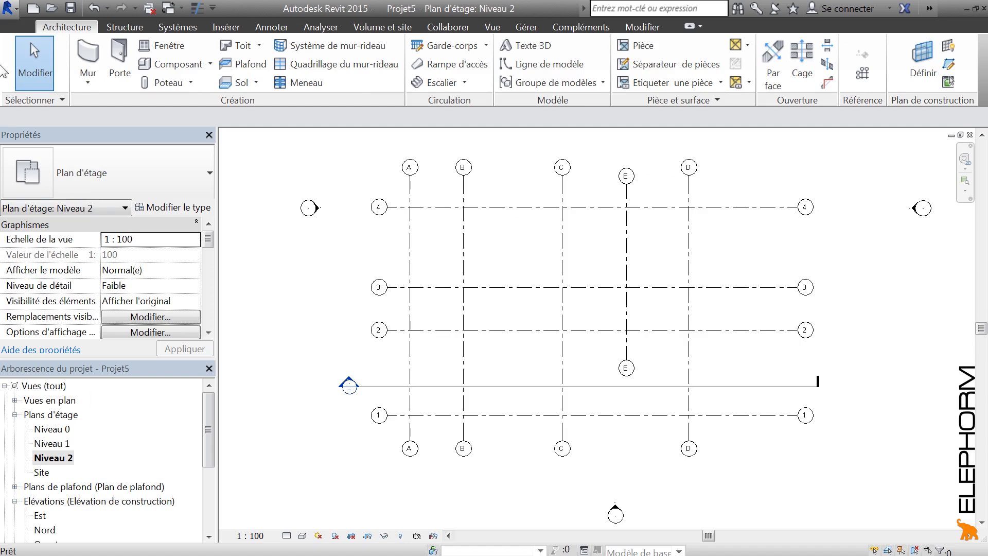
{"action": "left_click", "coordinate": [107, 8]}
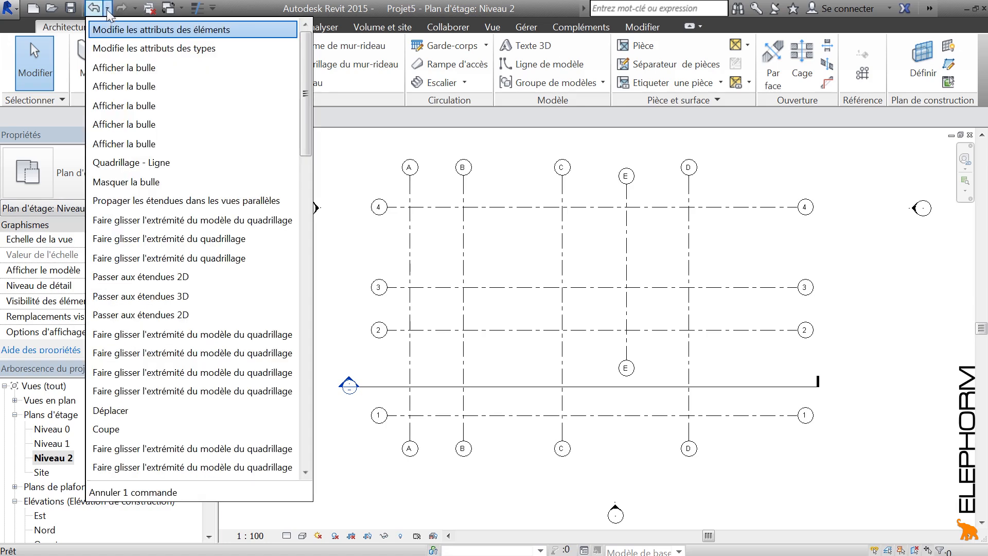
{"action": "left_click", "coordinate": [110, 51]}
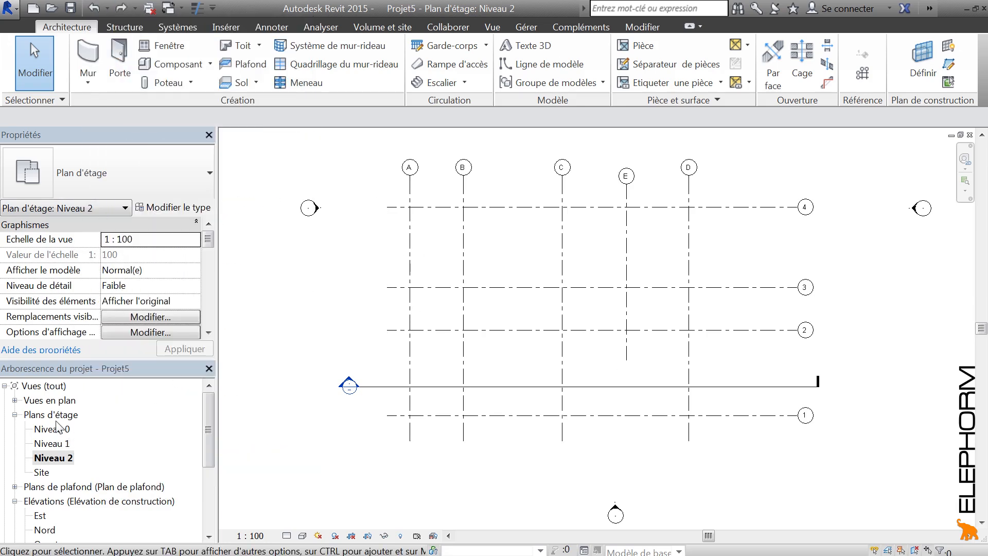
Compare the grid end bubbles across the floor plans Niveau 0, Niveau 1 and Niveau 2
{"action": "left_click", "coordinate": [56, 430]}
{"action": "double_click", "coordinate": [56, 431]}
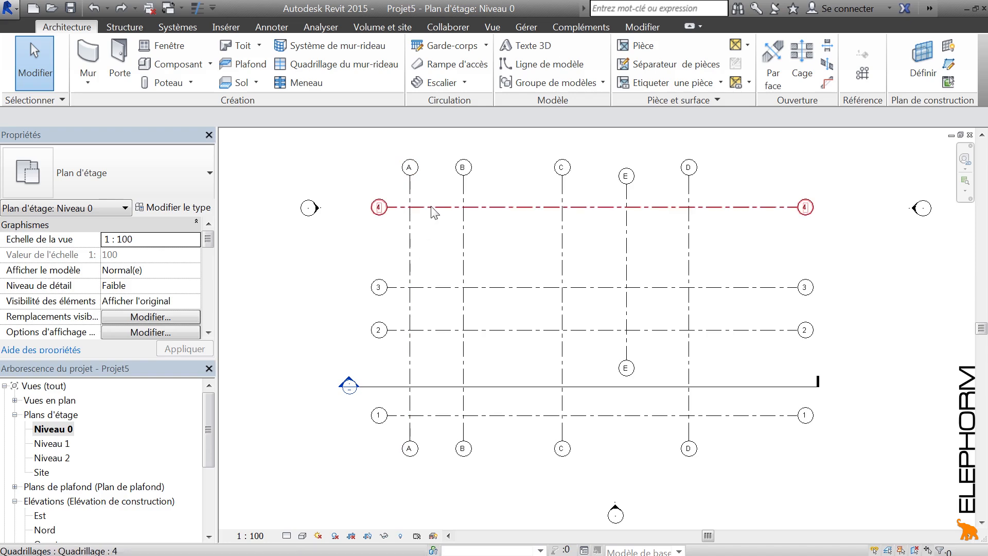
{"action": "double_click", "coordinate": [51, 443]}
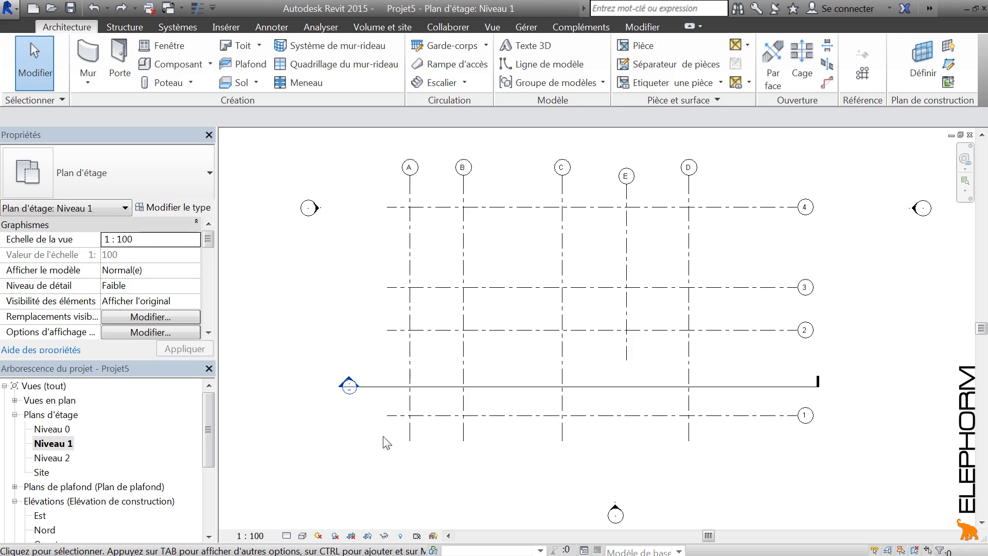
{"action": "double_click", "coordinate": [64, 457]}
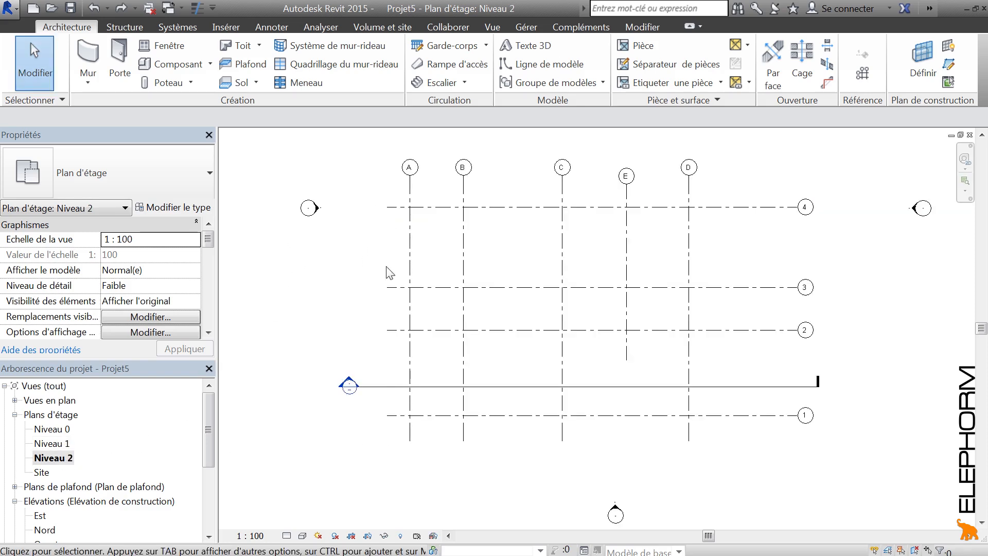
{"action": "double_click", "coordinate": [51, 429]}
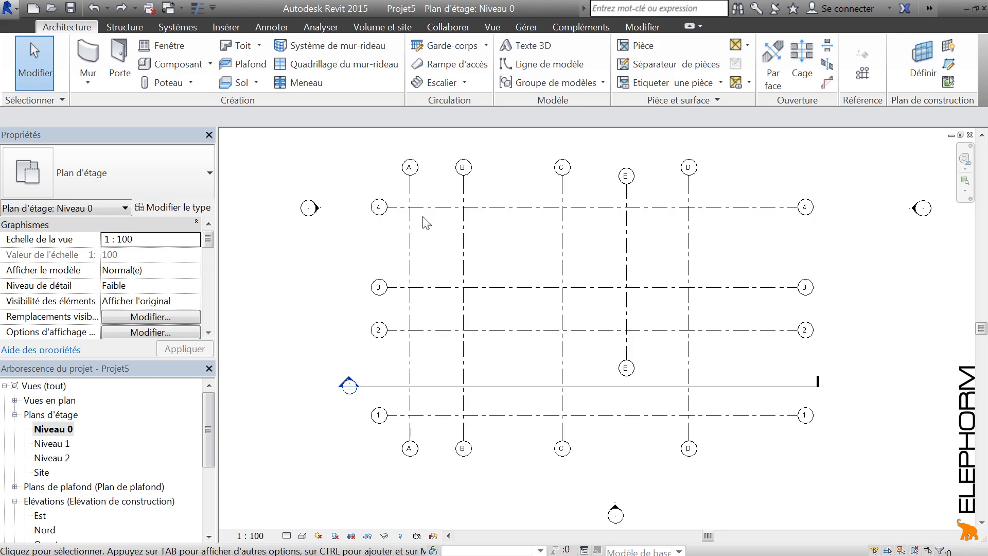
{"action": "left_click", "coordinate": [437, 209]}
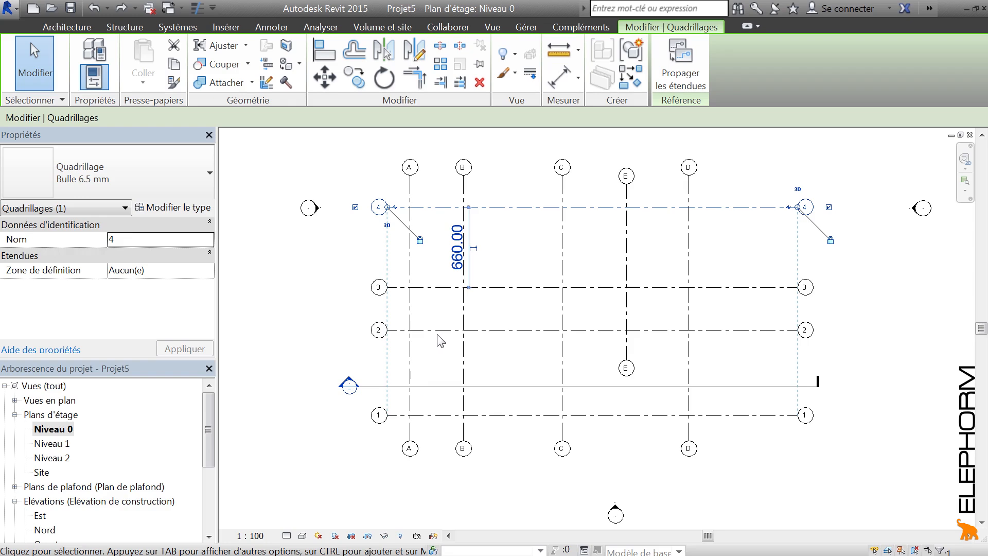
{"action": "left_click", "coordinate": [335, 256]}
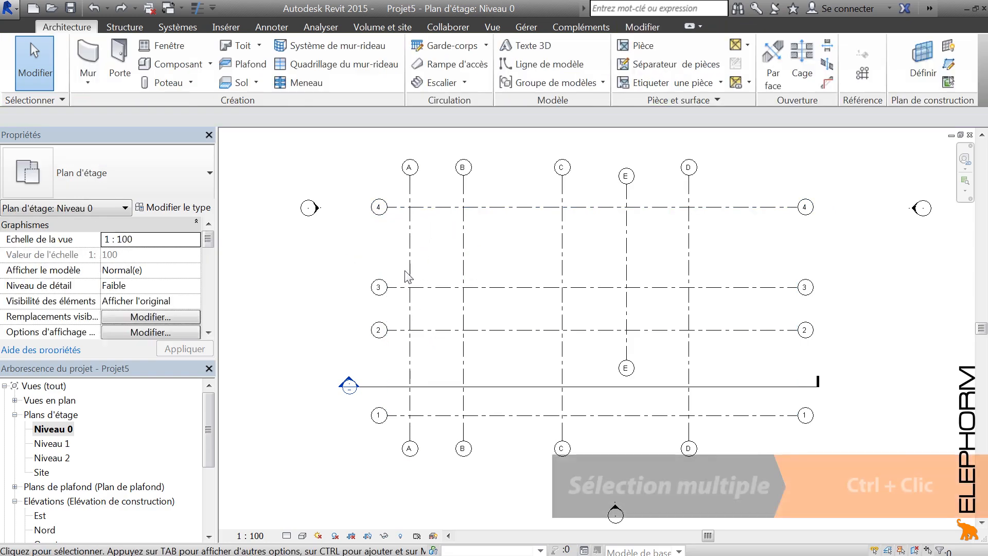
Propagate the extents of grids 4 and 2 from the Niveau 0 plan to the floor plan Niveau 2 only
{"action": "left_click", "coordinate": [489, 208]}
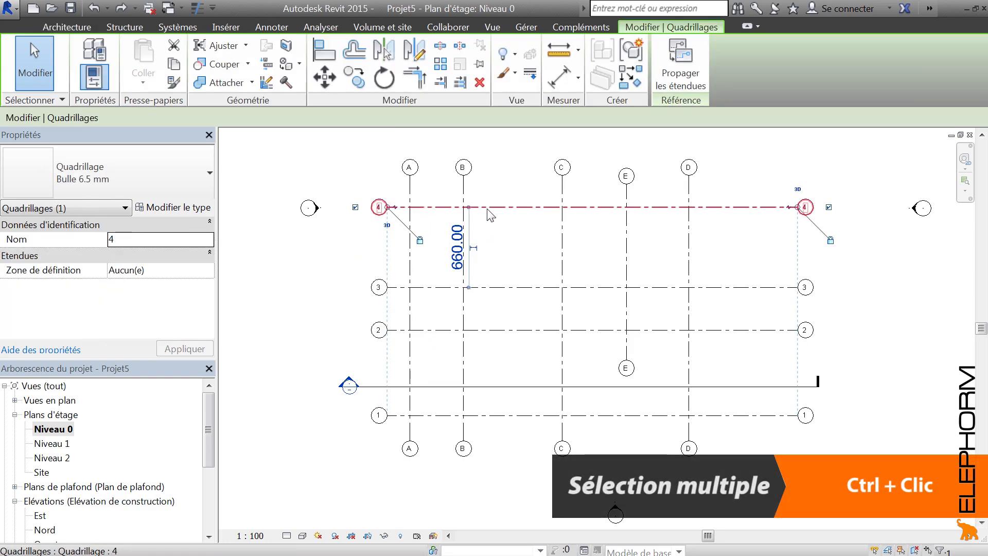
{"action": "left_click", "coordinate": [435, 331], "text": "ctrl"}
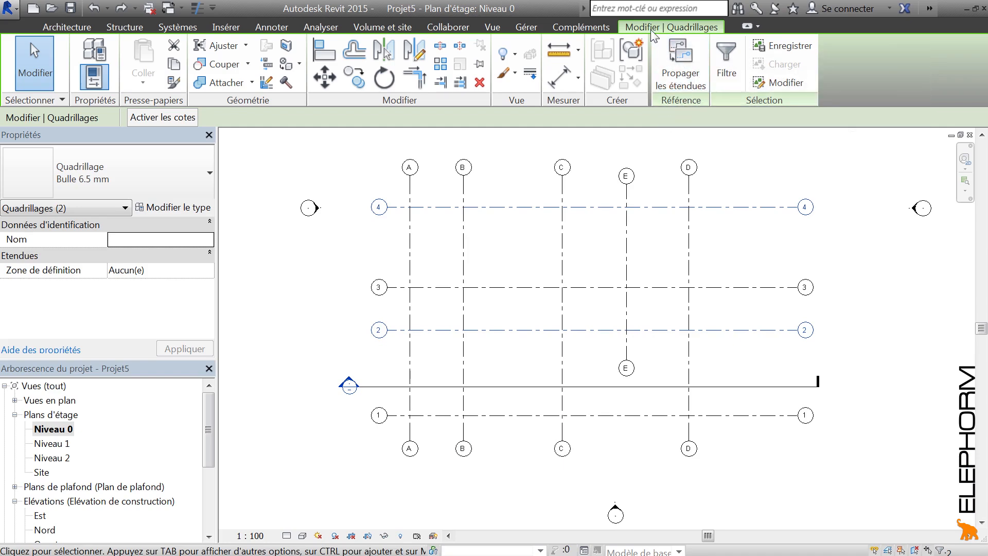
{"action": "left_click", "coordinate": [682, 56]}
{"action": "left_click_drag", "start_coordinate": [517, 147], "coordinate": [756, 168]}
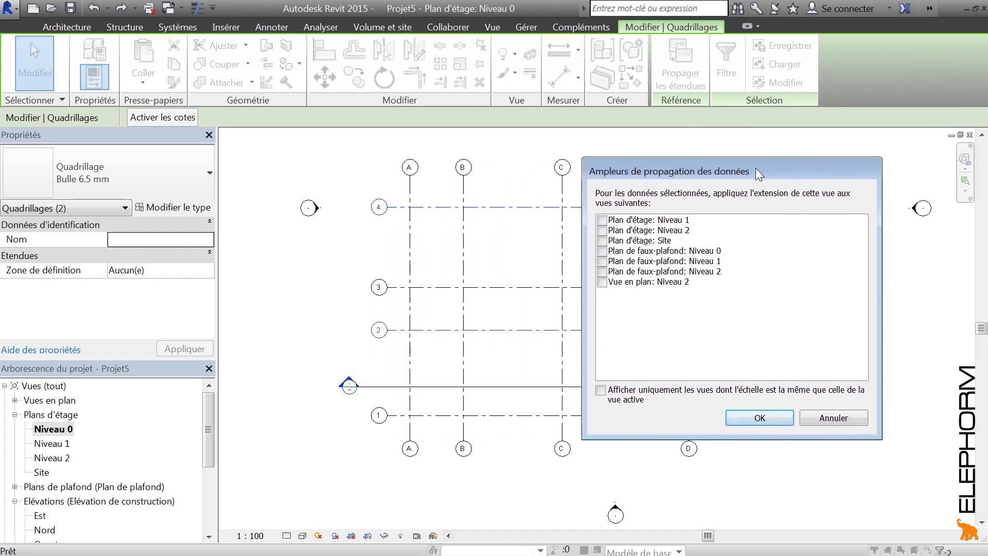
{"action": "left_click", "coordinate": [604, 221]}
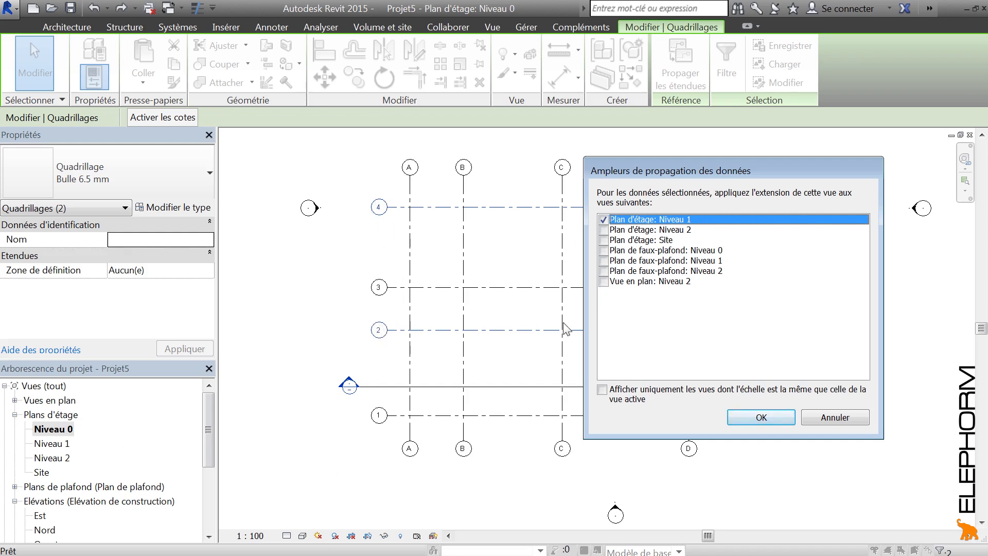
{"action": "left_click", "coordinate": [606, 232]}
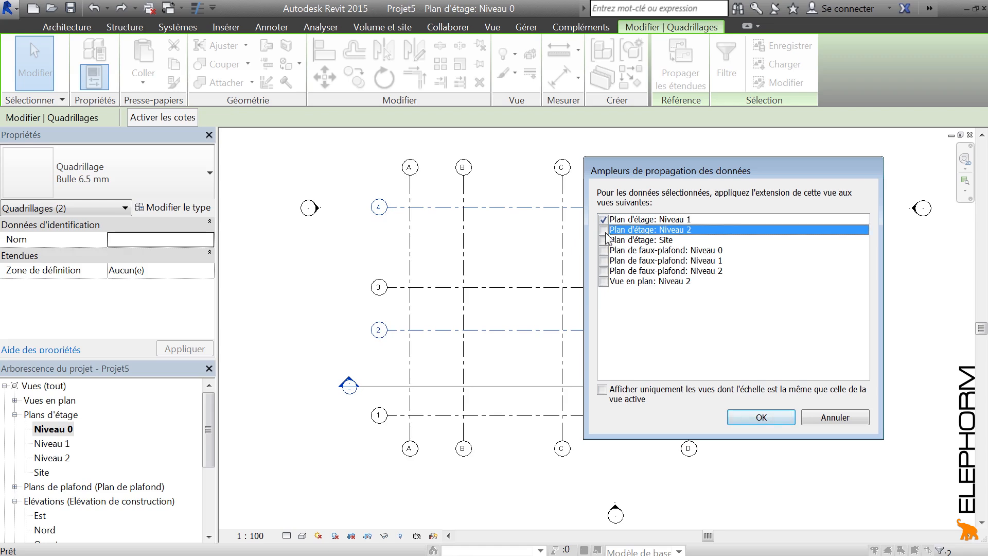
{"action": "left_click", "coordinate": [604, 219]}
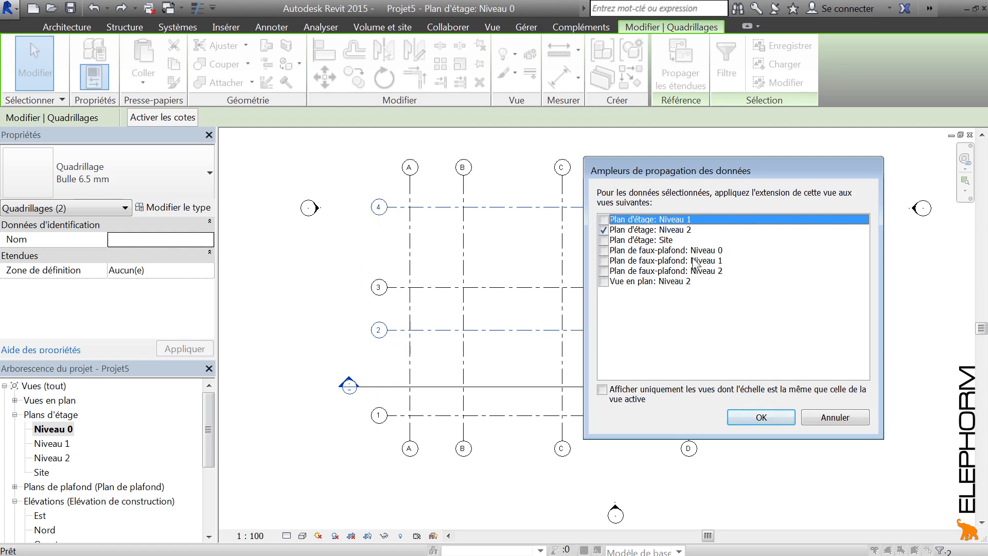
{"action": "left_click", "coordinate": [761, 416]}
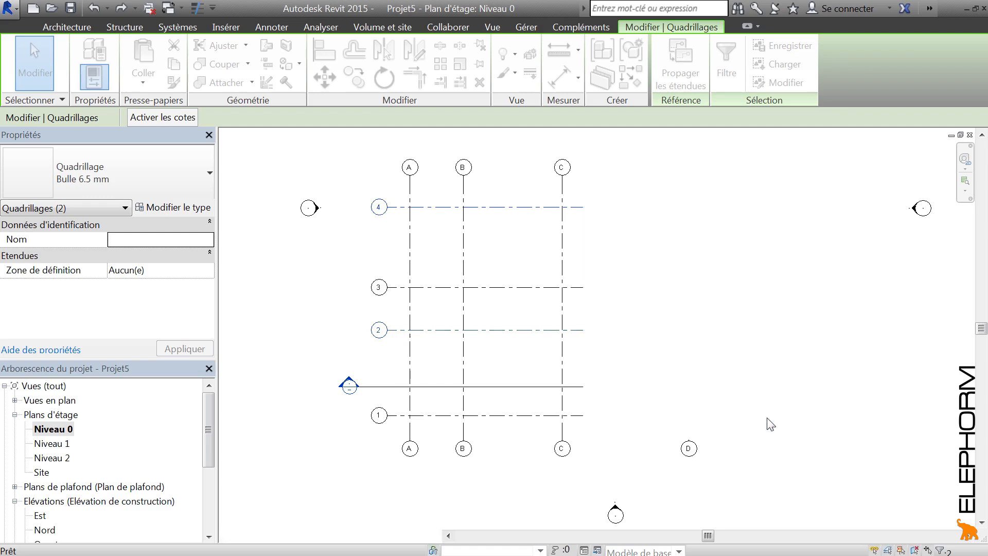
{"action": "left_click", "coordinate": [271, 328]}
Check the end bubbles of grids 2 and 4 in the Niveau 1 and Niveau 2 floor plans and return to Niveau 0
{"action": "double_click", "coordinate": [46, 444]}
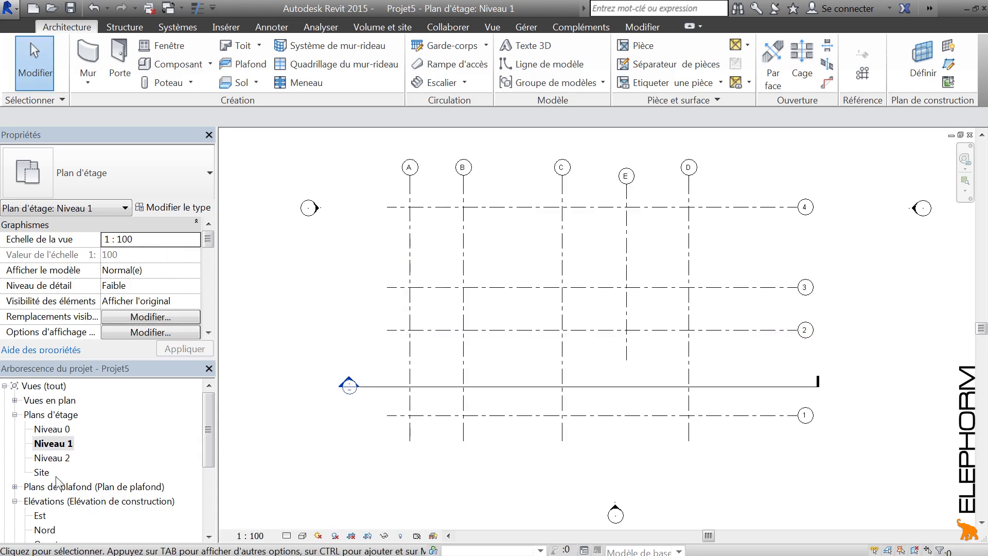
{"action": "double_click", "coordinate": [54, 458]}
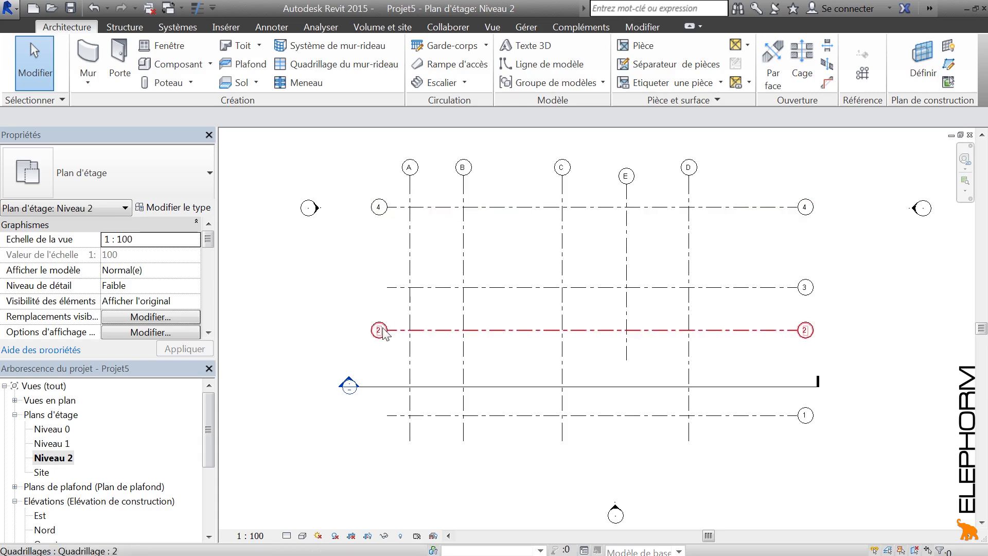
{"action": "double_click", "coordinate": [49, 431]}
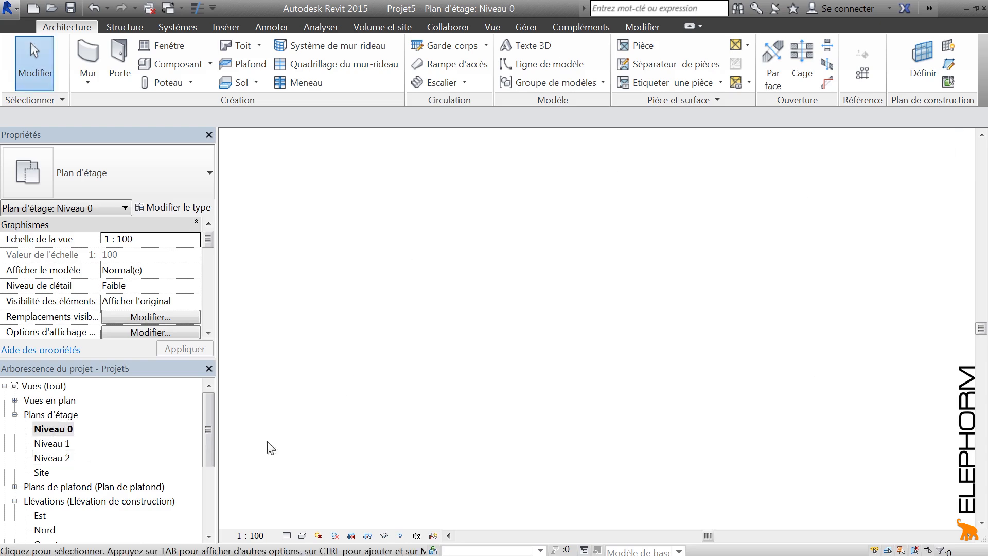
Propagate the extents of grid 3 from Niveau 0 to all the listed floor, ceiling and structural plan views
{"action": "left_click", "coordinate": [432, 289]}
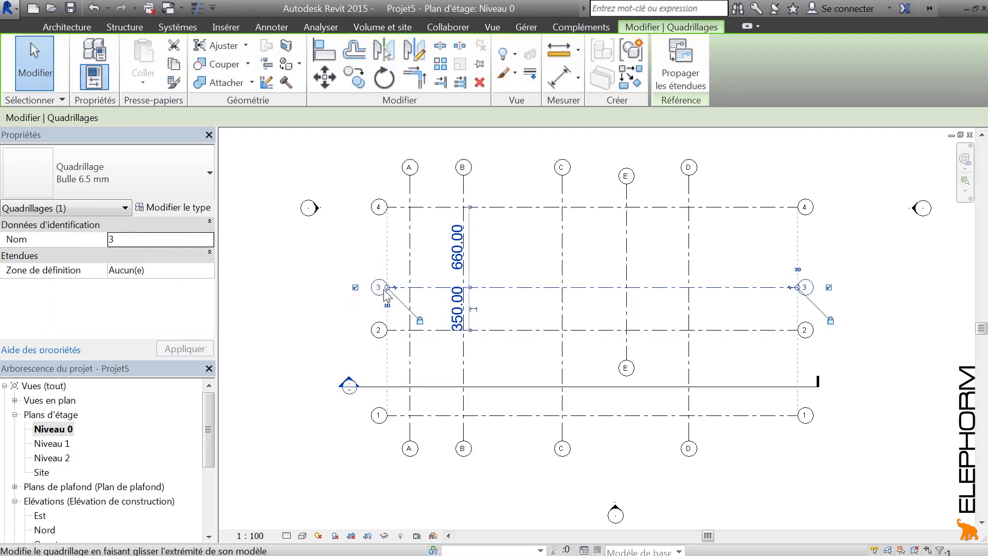
{"action": "left_click", "coordinate": [682, 64]}
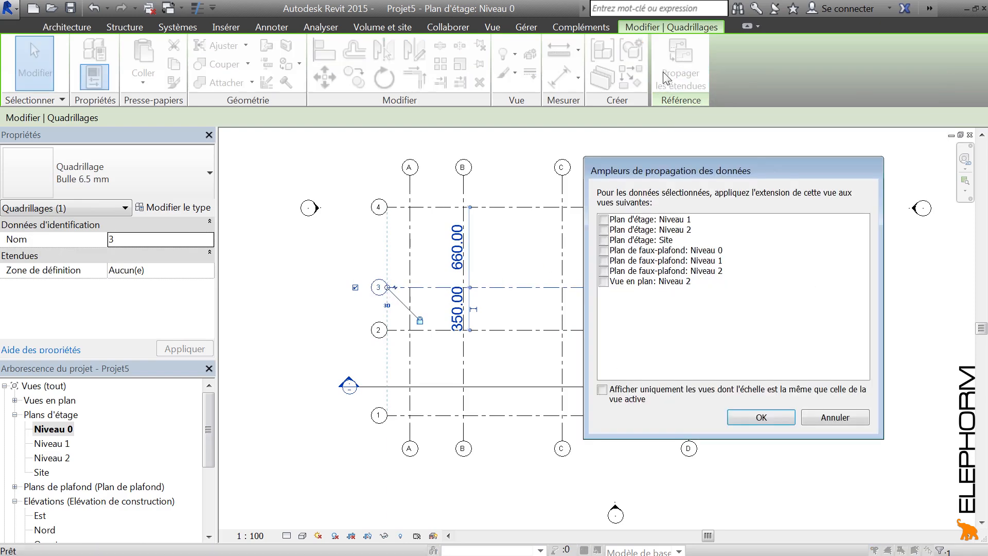
{"action": "left_click", "coordinate": [656, 221]}
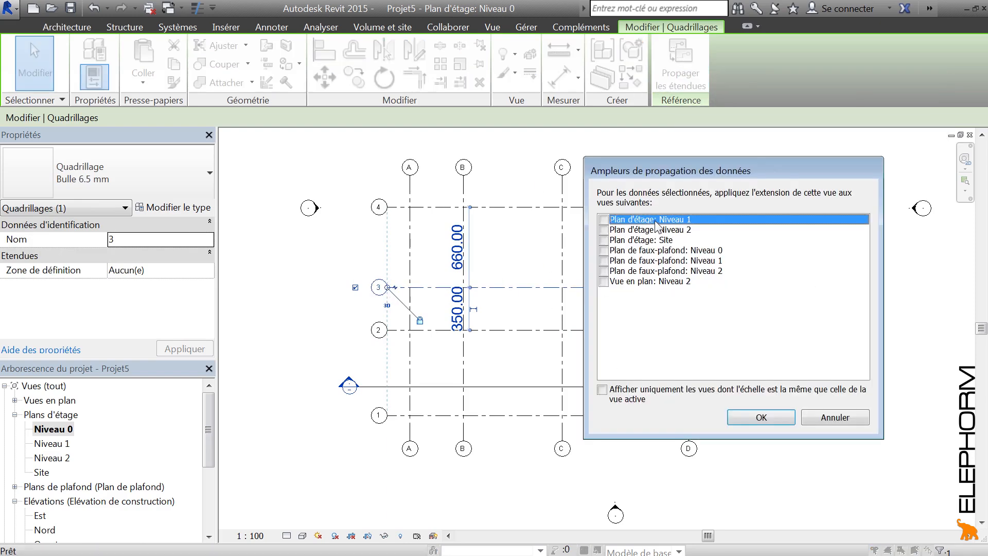
{"action": "left_click", "coordinate": [649, 282], "text": "shift"}
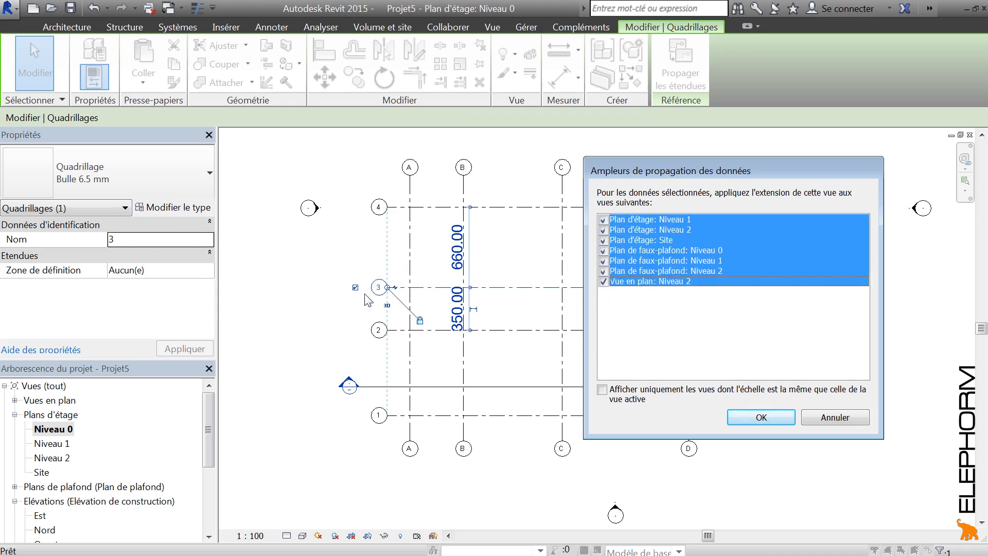
{"action": "left_click", "coordinate": [756, 420]}
{"action": "left_click", "coordinate": [250, 314]}
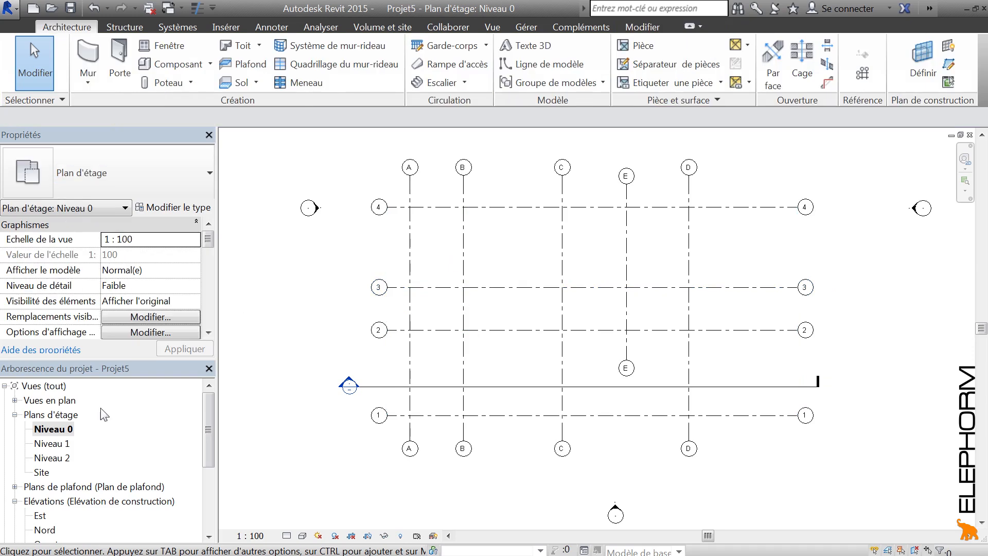
Check the grid bubbles in the Niveau 1 and Niveau 2 floor plans and the Coupe 1 section, and return to Niveau 0
{"action": "double_click", "coordinate": [53, 446]}
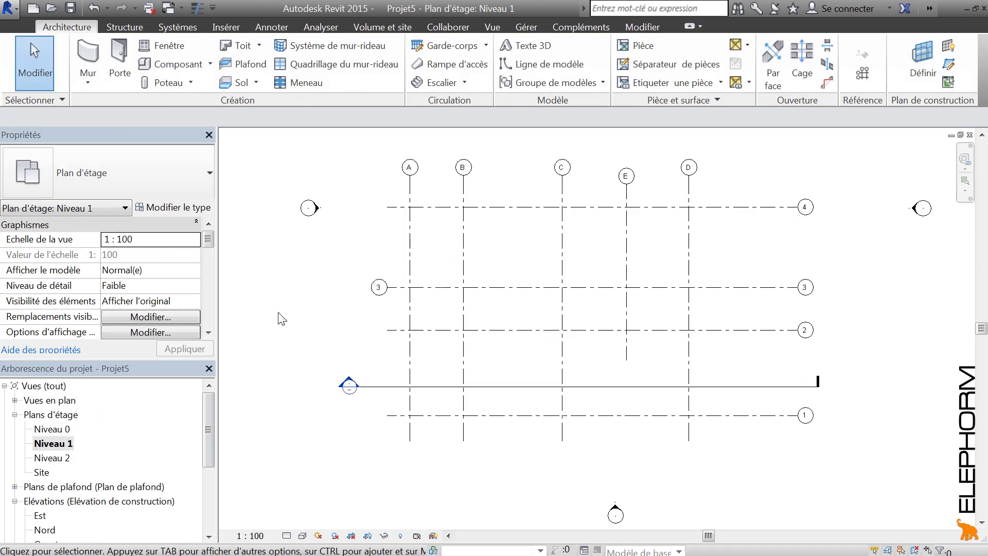
{"action": "double_click", "coordinate": [65, 459]}
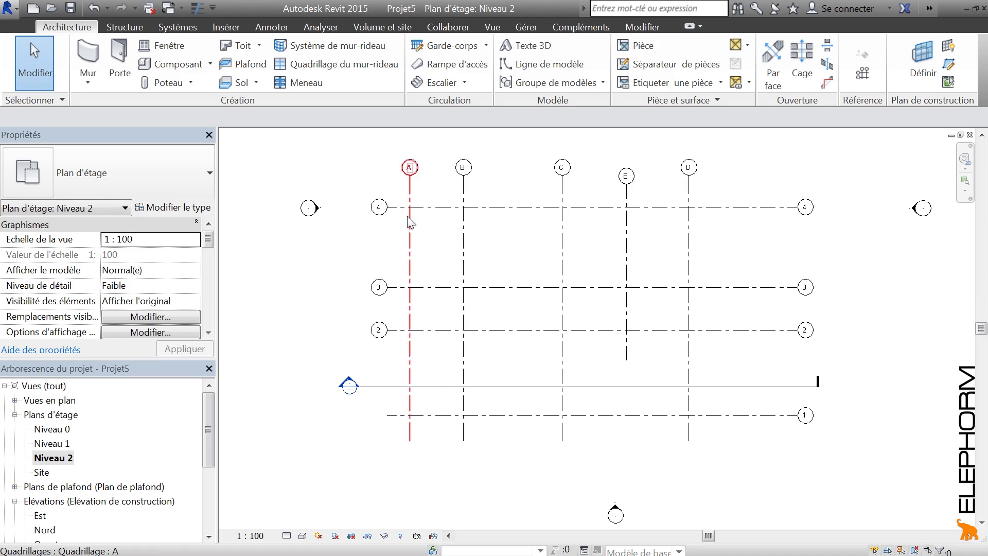
{"action": "double_click", "coordinate": [355, 385]}
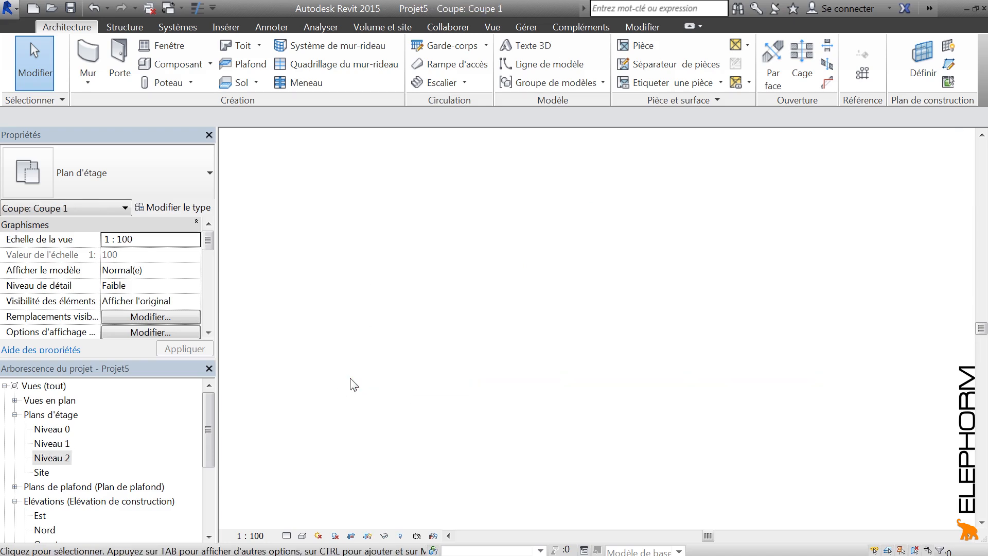
{"action": "double_click", "coordinate": [51, 429]}
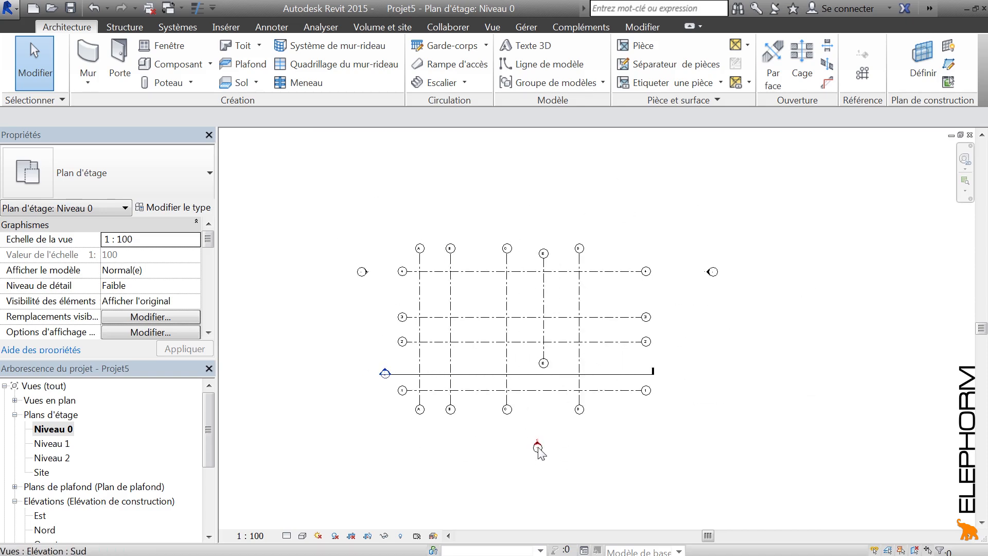
Examine which grids appear in the Sud elevation, and inspect grid C back in the Niveau 0 floor plan
{"action": "double_click", "coordinate": [537, 446]}
{"action": "scroll", "coordinate": [525, 346], "scroll_direction": "down", "scroll_amount": 4}
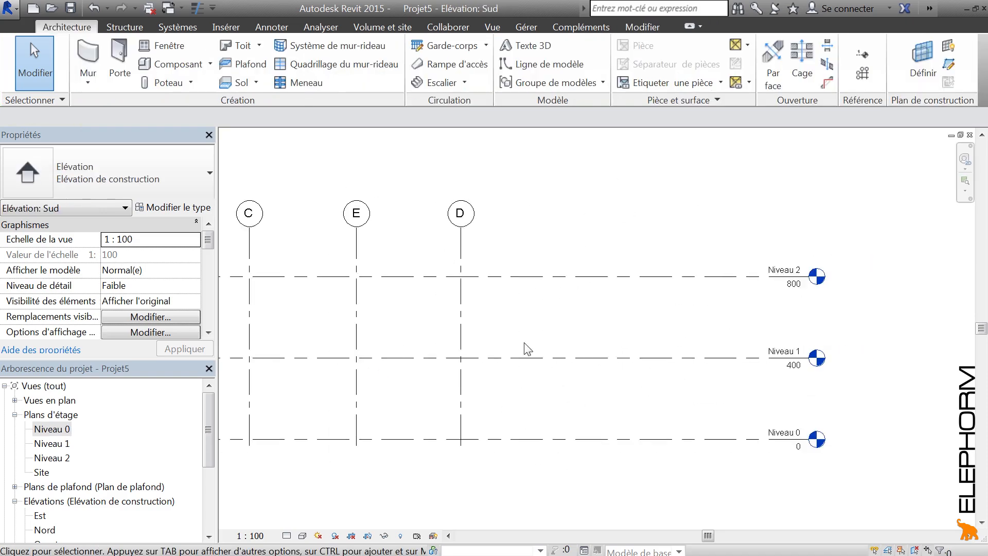
{"action": "middle_click_drag", "start_coordinate": [404, 359], "coordinate": [634, 364]}
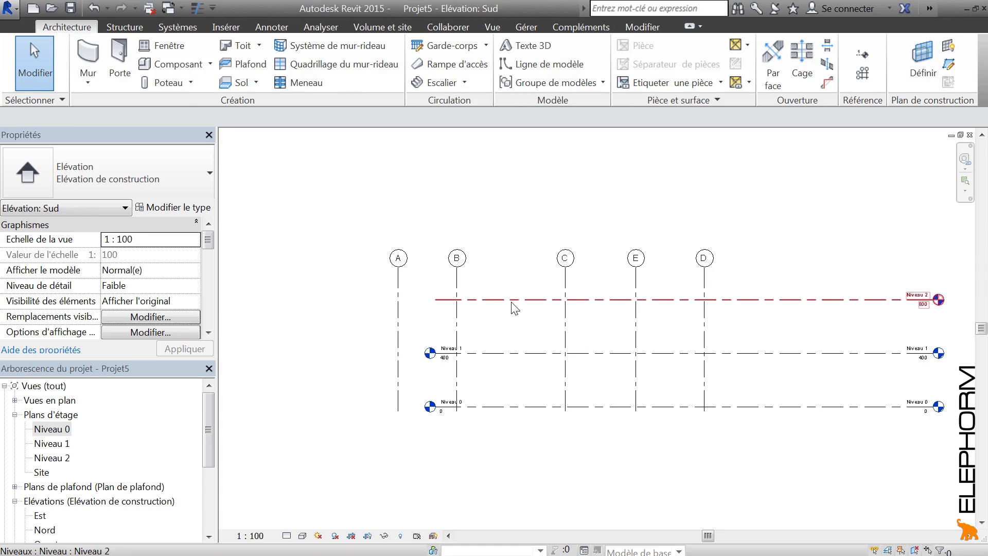
{"action": "left_click", "coordinate": [55, 430]}
{"action": "double_click", "coordinate": [55, 430]}
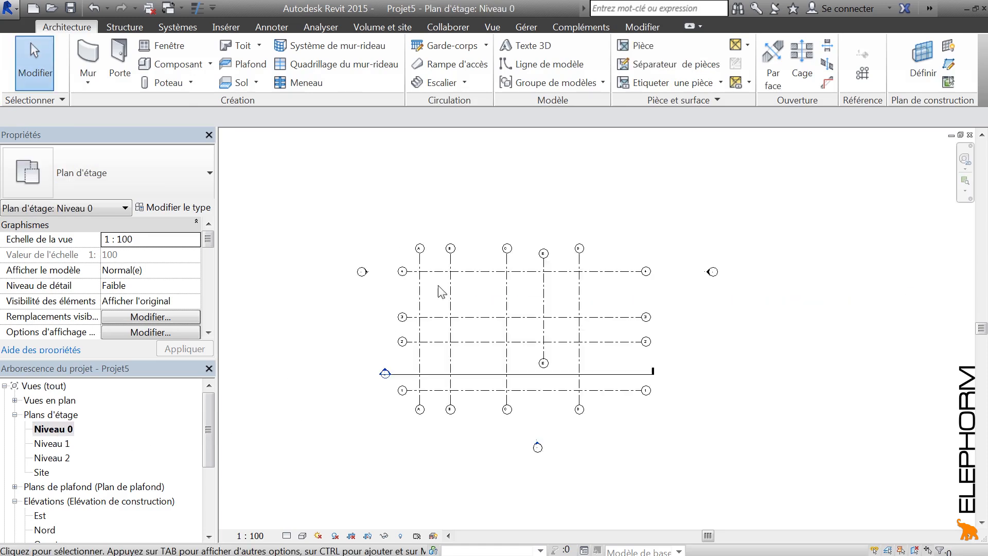
{"action": "left_click", "coordinate": [507, 290]}
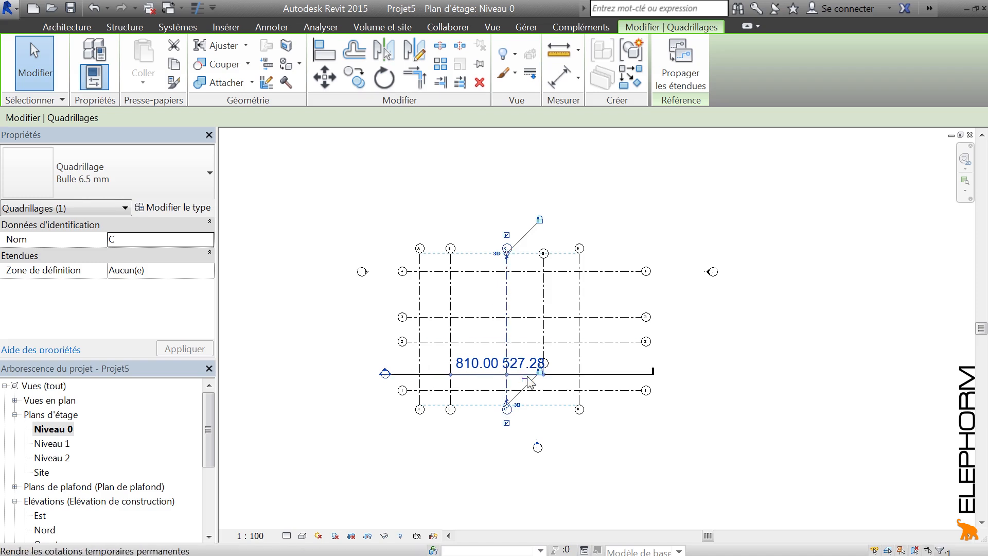
{"action": "left_click", "coordinate": [628, 301]}
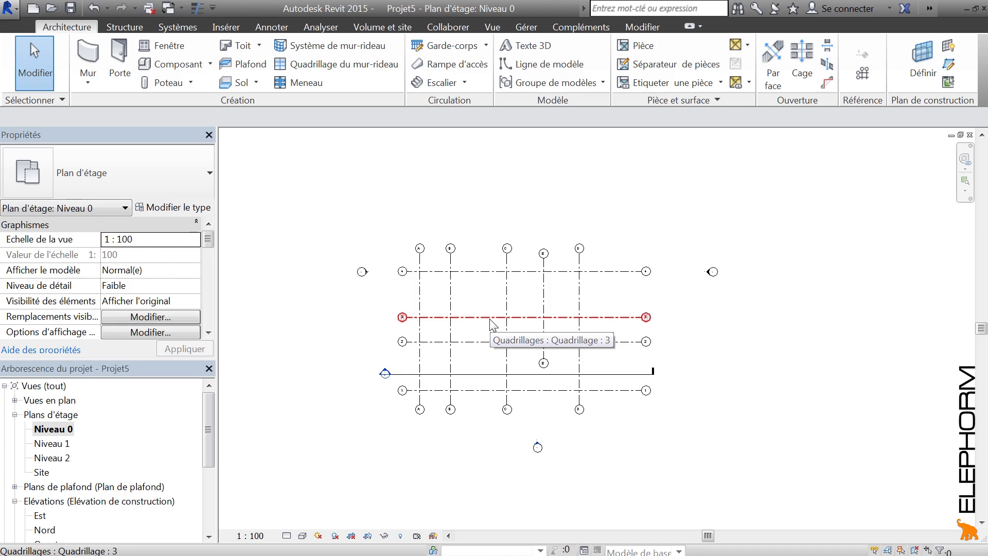
Draw a diagonal building section across the grids, from near the left end of grid 4 to below the right end of grid 1
{"action": "left_click", "coordinate": [493, 28]}
{"action": "left_click", "coordinate": [412, 57]}
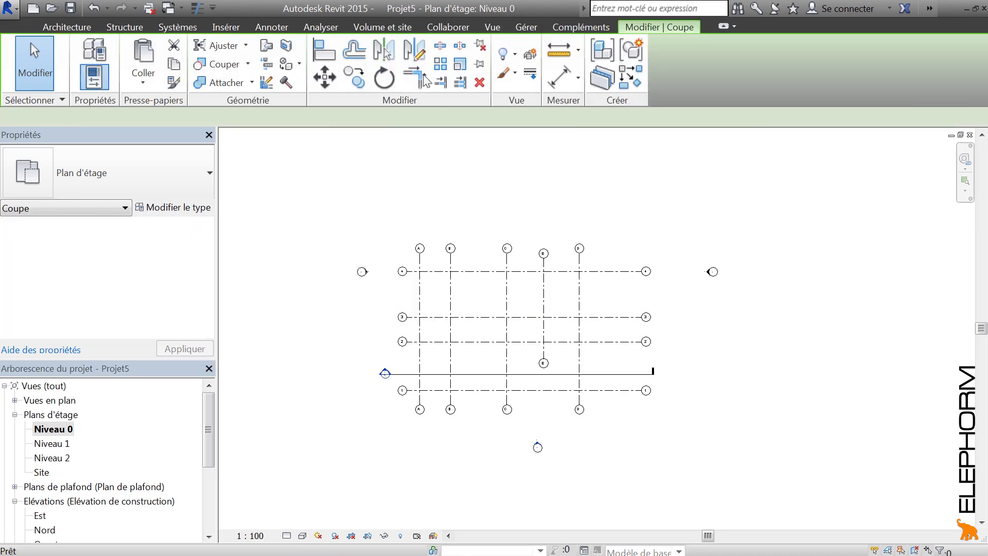
{"action": "left_click", "coordinate": [378, 291]}
{"action": "left_click", "coordinate": [626, 414]}
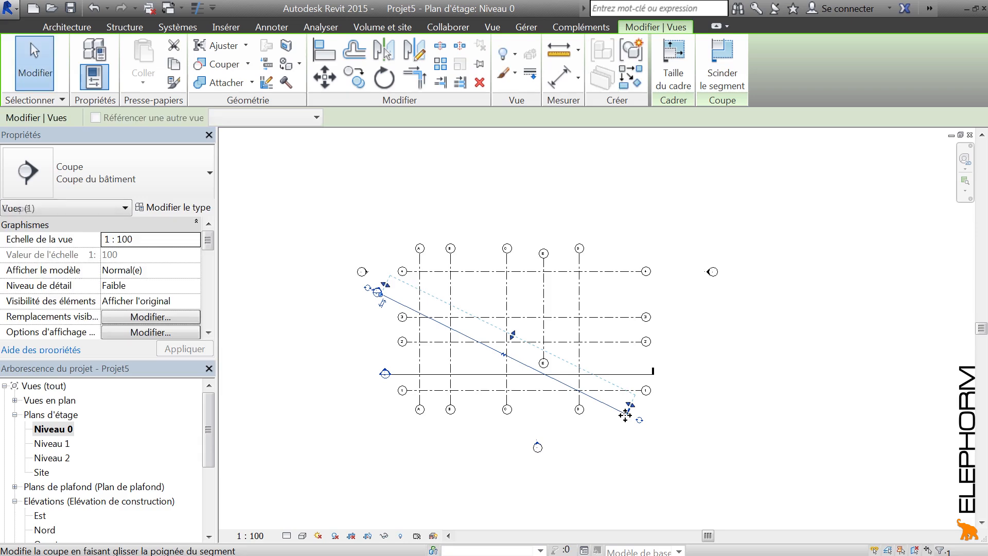
{"action": "key", "text": "Escape"}
{"action": "key", "text": "Escape"}
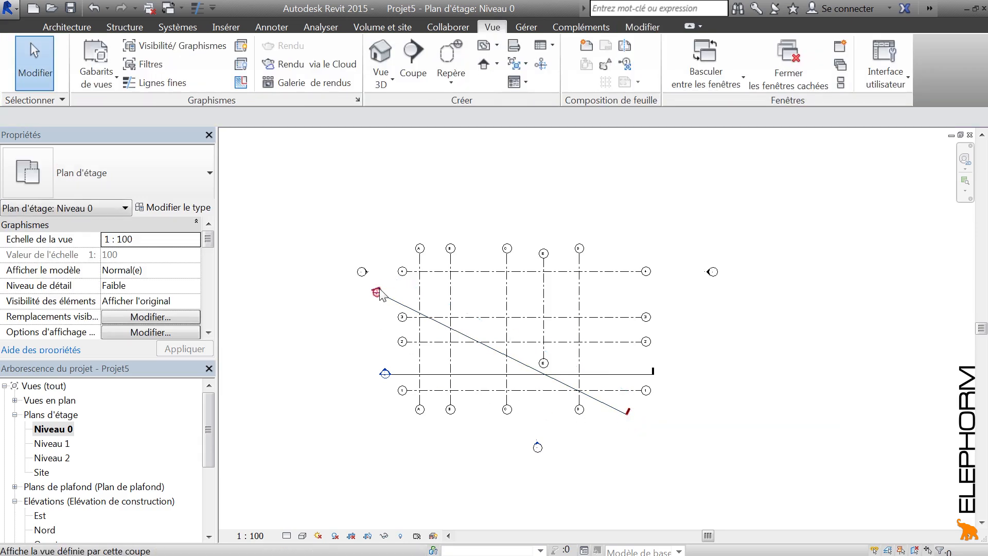
Open the diagonal section's view and extend its crop region upward above Niveau 2
{"action": "double_click", "coordinate": [380, 292]}
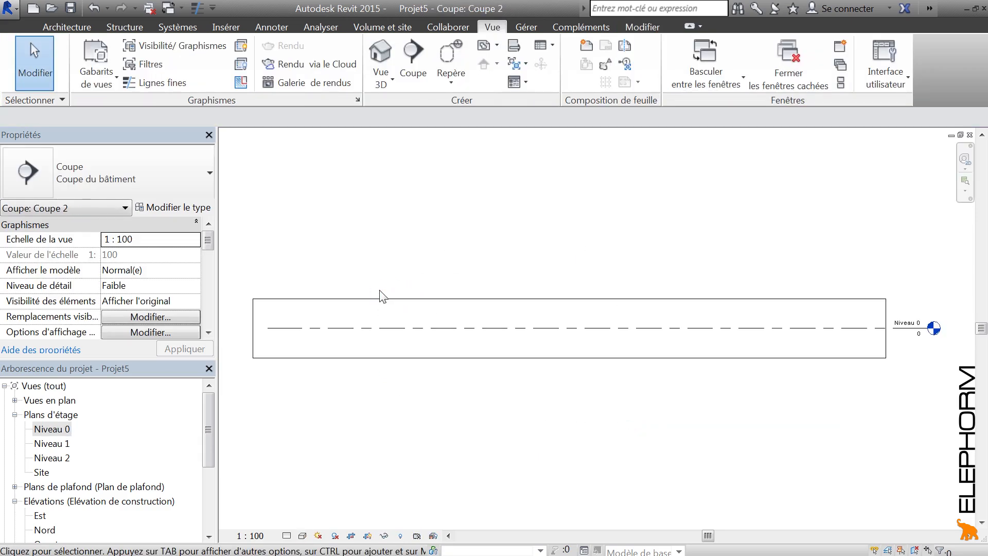
{"action": "left_click", "coordinate": [544, 300]}
{"action": "middle_click_drag", "start_coordinate": [563, 263], "coordinate": [560, 373]}
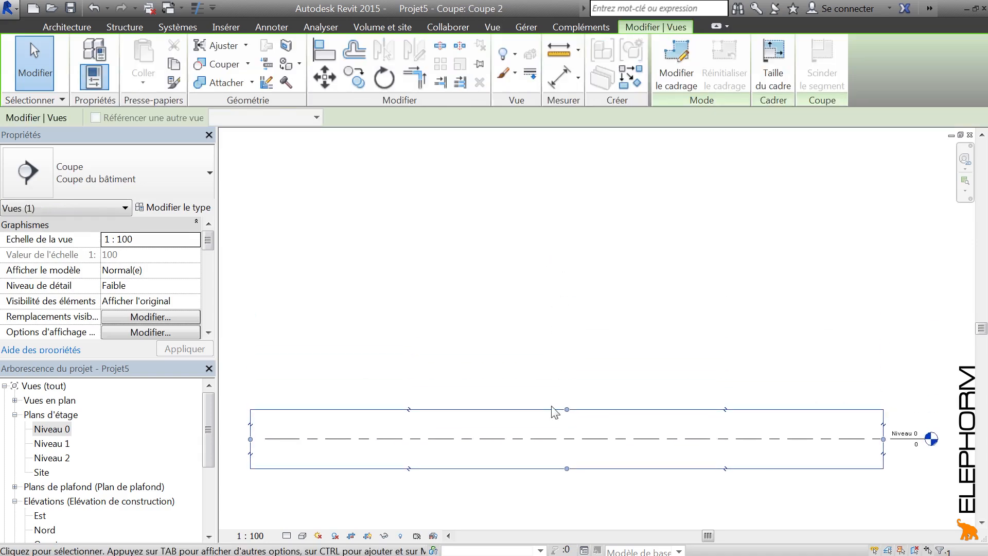
{"action": "left_click_drag", "start_coordinate": [567, 410], "coordinate": [567, 206]}
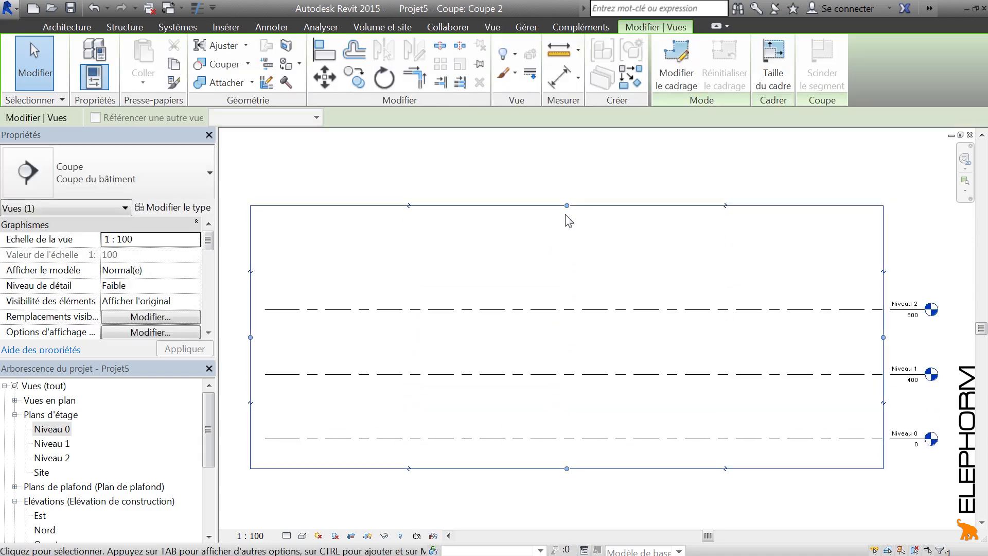
Delete the diagonal section Coupe 2 from the Niveau 0 floor plan
{"action": "double_click", "coordinate": [58, 432]}
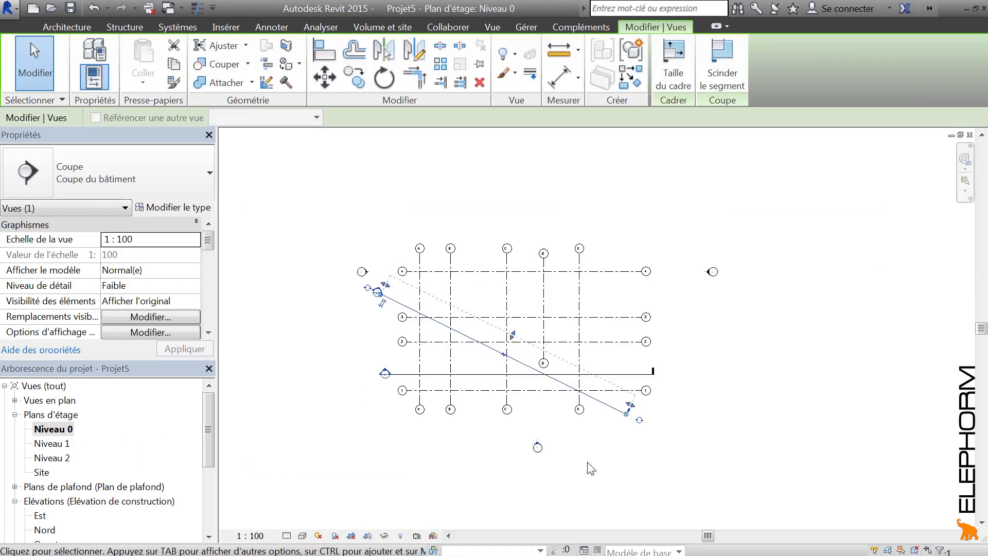
{"action": "right_click", "coordinate": [488, 349]}
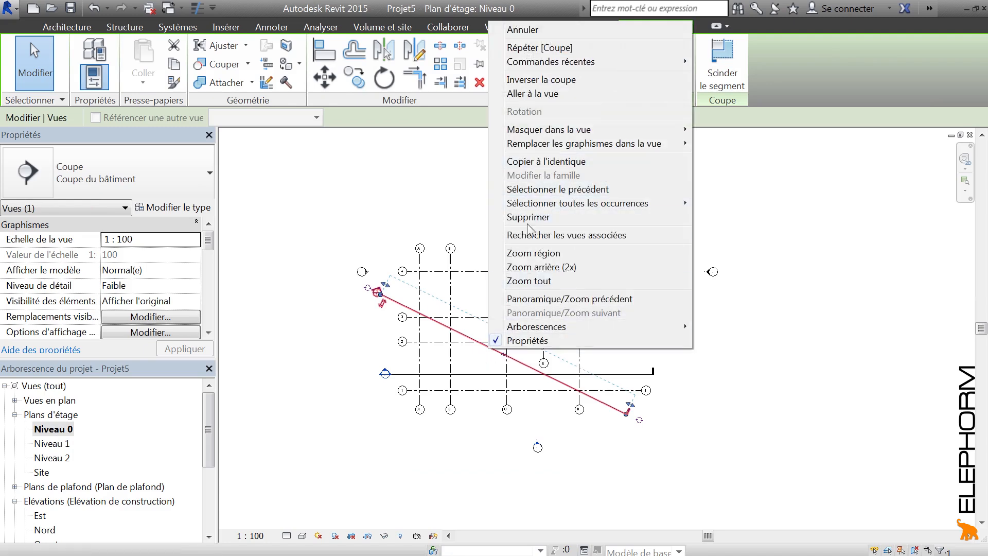
{"action": "left_click", "coordinate": [531, 218]}
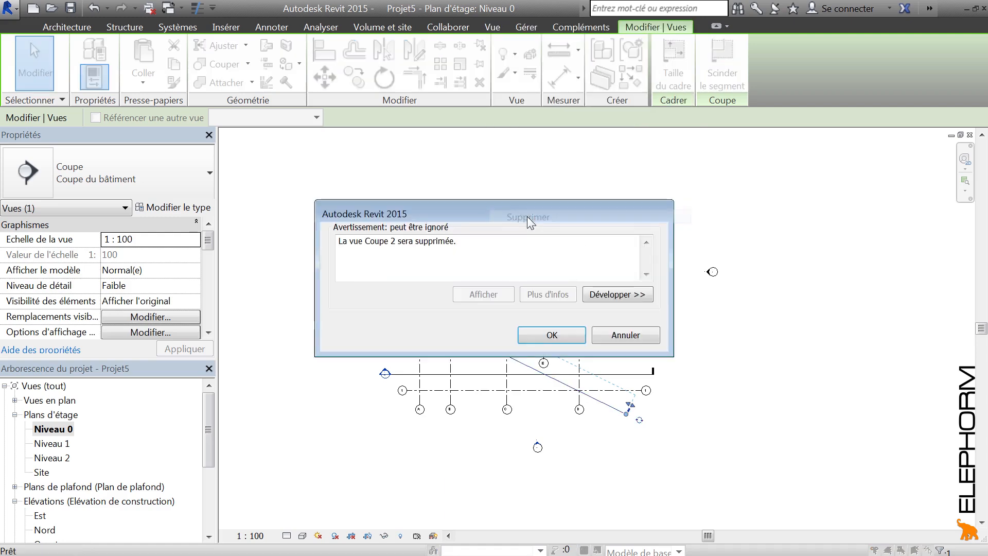
{"action": "left_click", "coordinate": [553, 332]}
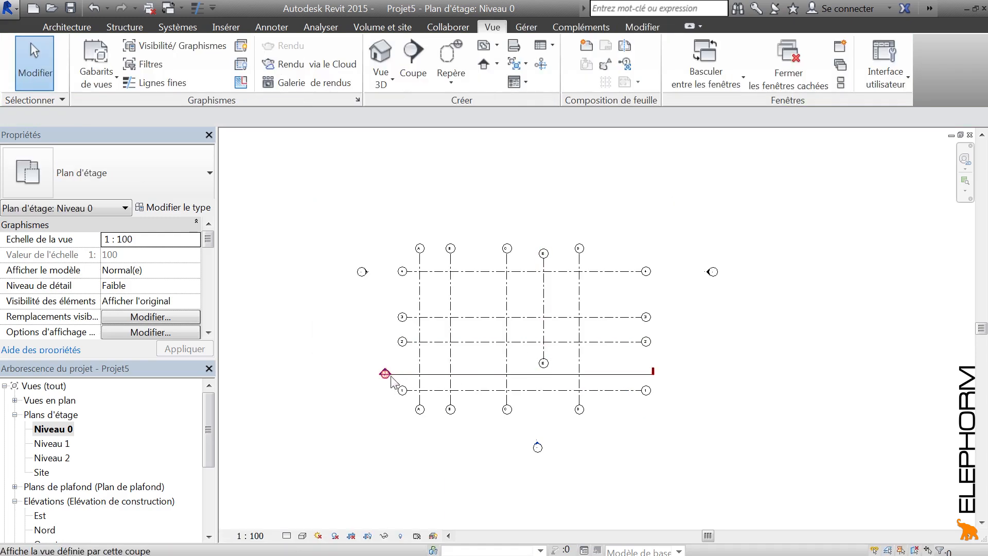
{"action": "scroll", "coordinate": [419, 250], "scroll_direction": "up", "scroll_amount": 2}
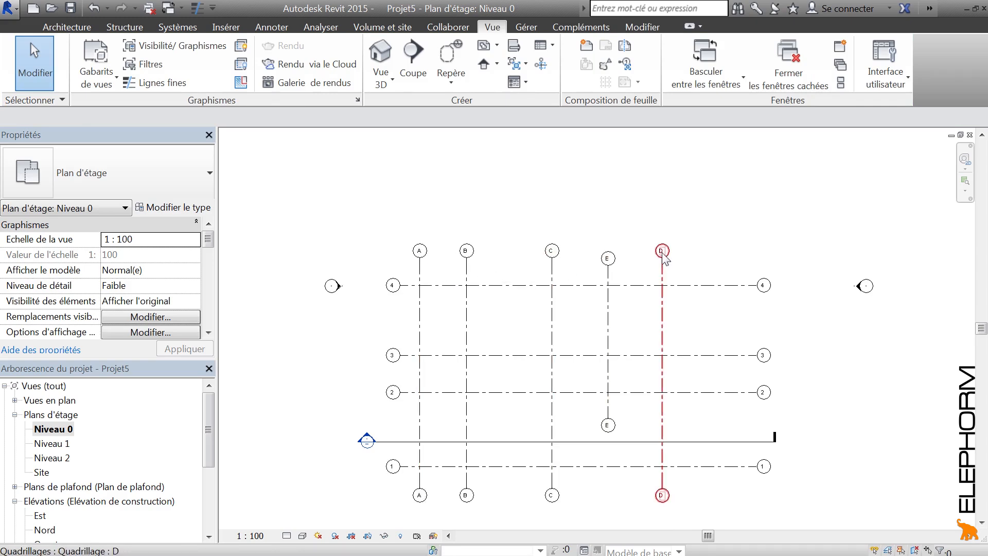
Draw a diagonal grid in Niveau 0 from beside grid B's lower end to beside grid E's upper bubble
{"action": "left_click", "coordinate": [608, 366]}
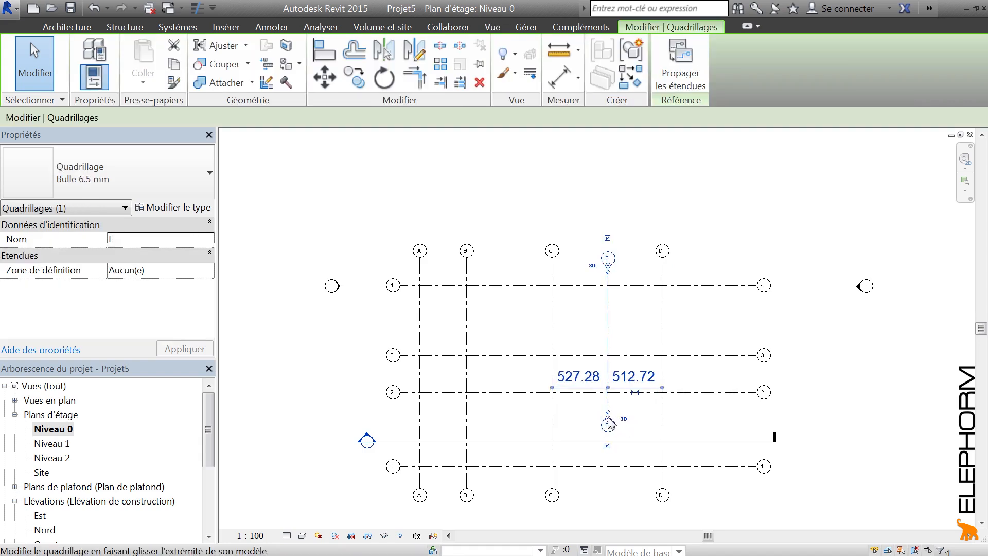
{"action": "left_click", "coordinate": [485, 168]}
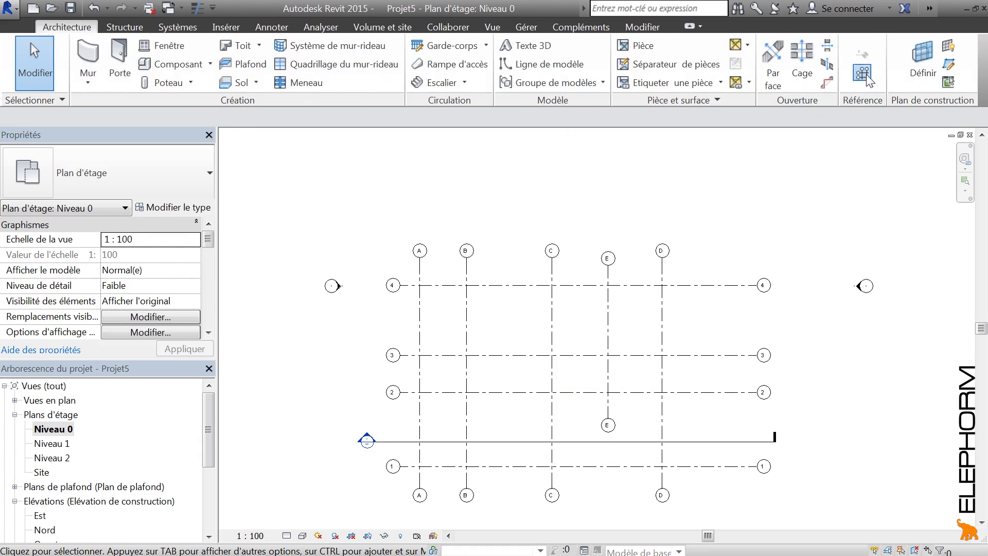
{"action": "left_click", "coordinate": [866, 73]}
{"action": "left_click", "coordinate": [489, 495]}
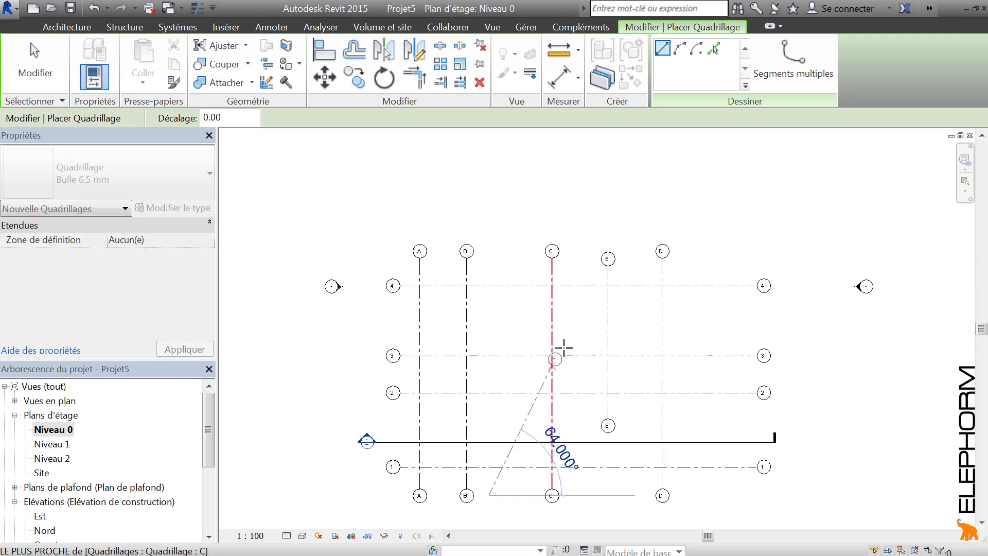
{"action": "left_click", "coordinate": [585, 265]}
{"action": "key", "text": "Escape"}
{"action": "key", "text": "Escape"}
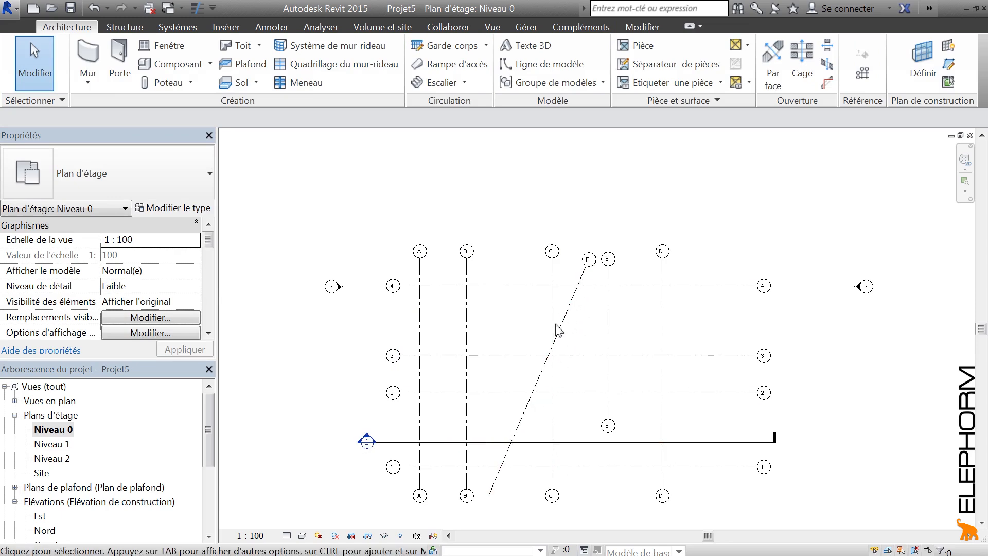
Check section Coupe 1 for the diagonal grid F, and delete that grid back in the Niveau 0 plan
{"action": "double_click", "coordinate": [366, 441]}
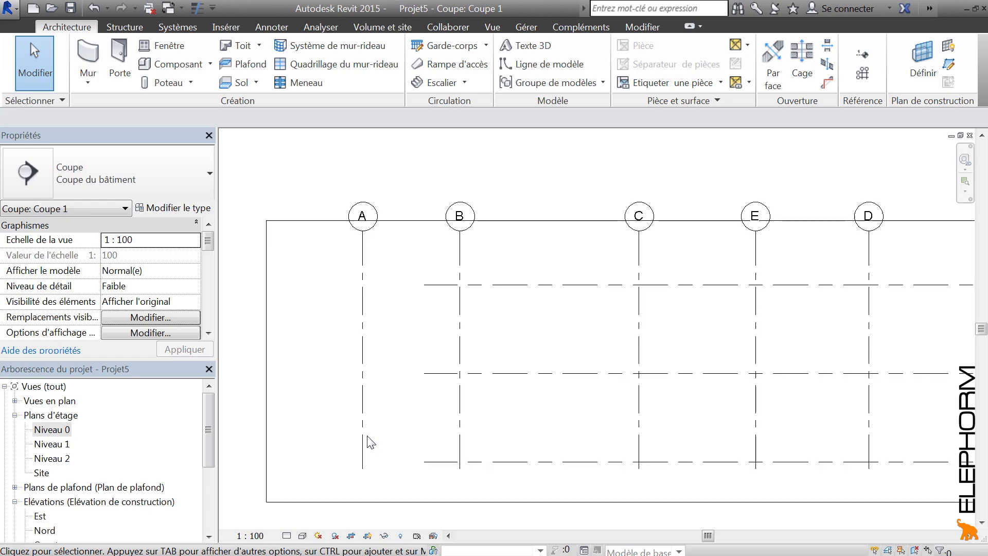
{"action": "double_click", "coordinate": [50, 430]}
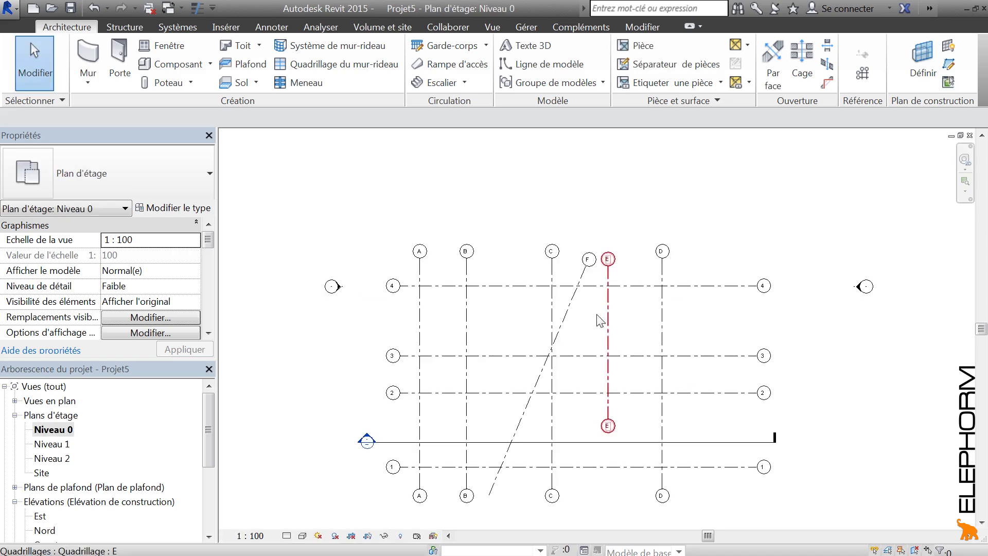
{"action": "left_click", "coordinate": [567, 309]}
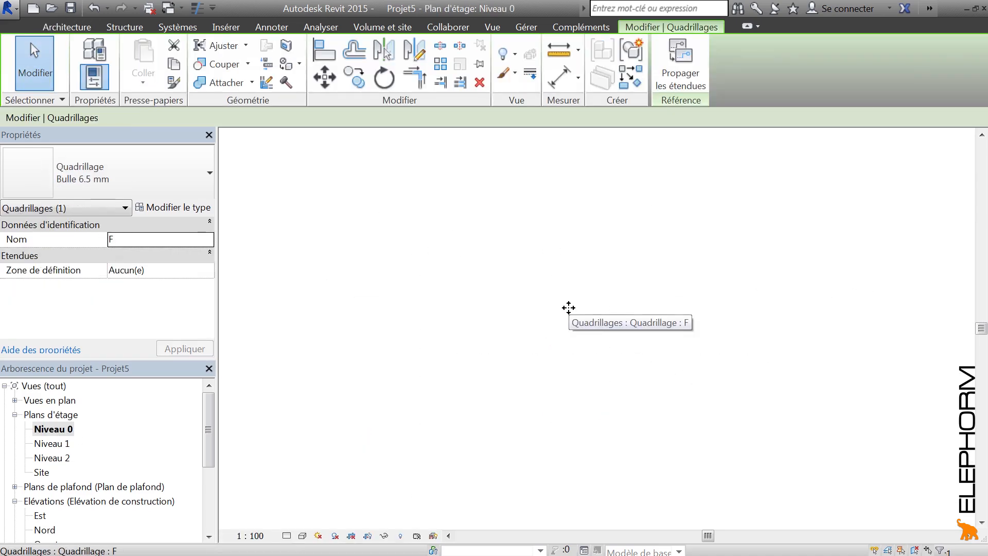
{"action": "key", "text": "Delete"}
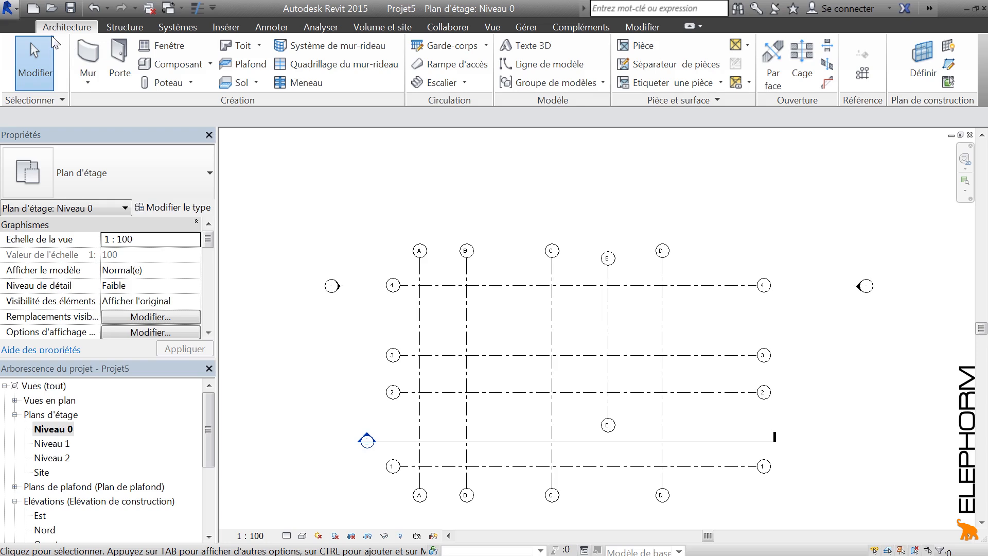
Draw a start-end-radius arc grid across the plan between grids 2 and 3, bulging down below grid 1
{"action": "left_click", "coordinate": [862, 74]}
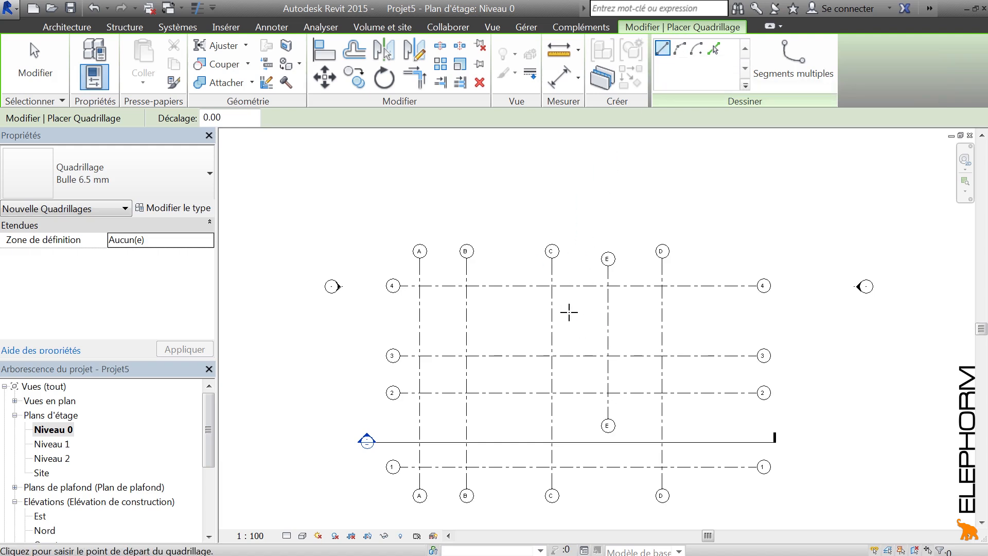
{"action": "left_click", "coordinate": [680, 49]}
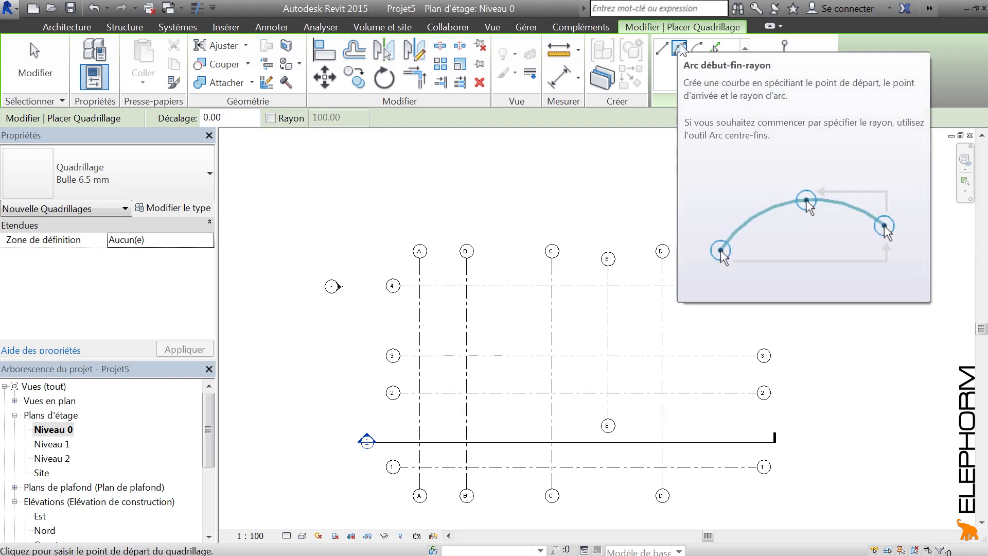
{"action": "left_click", "coordinate": [380, 382]}
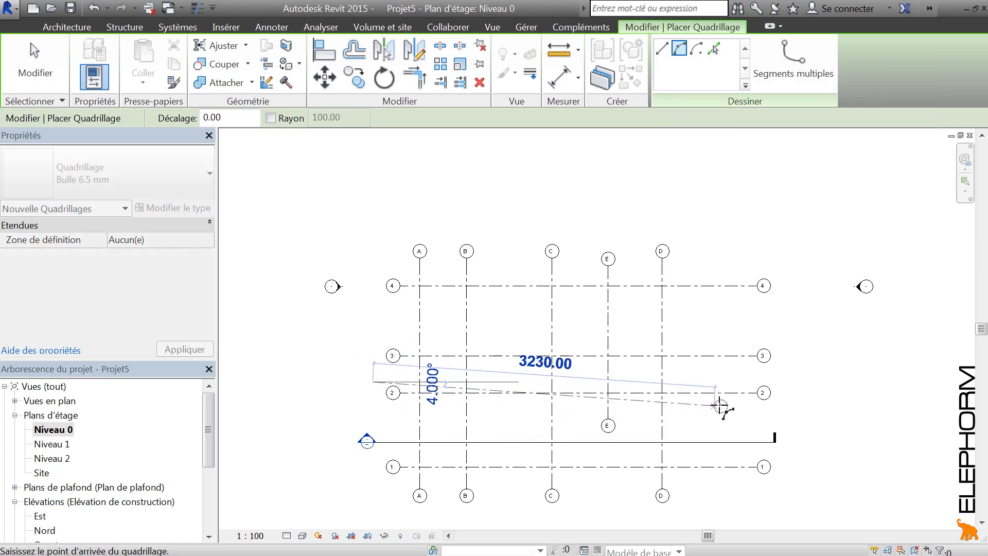
{"action": "left_click", "coordinate": [725, 380]}
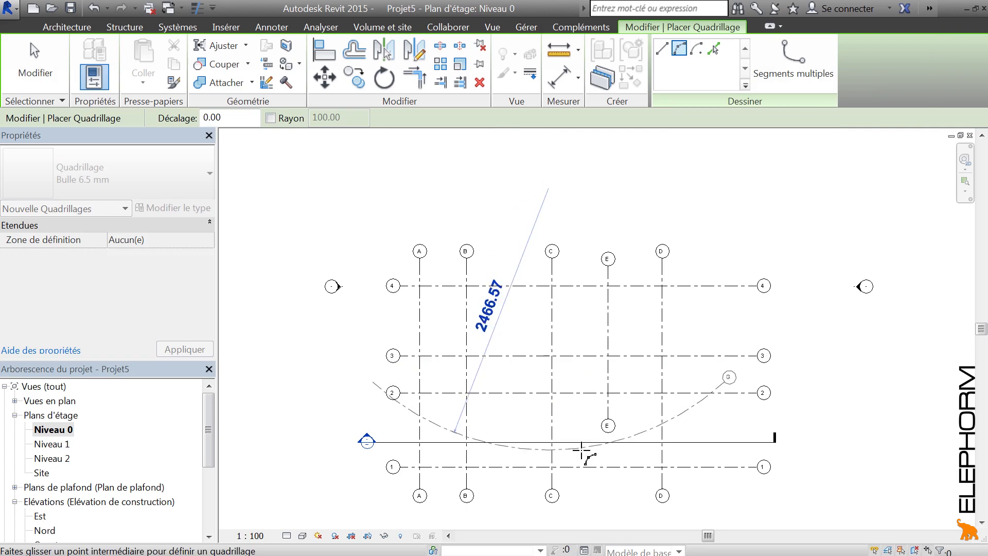
{"action": "left_click", "coordinate": [583, 477]}
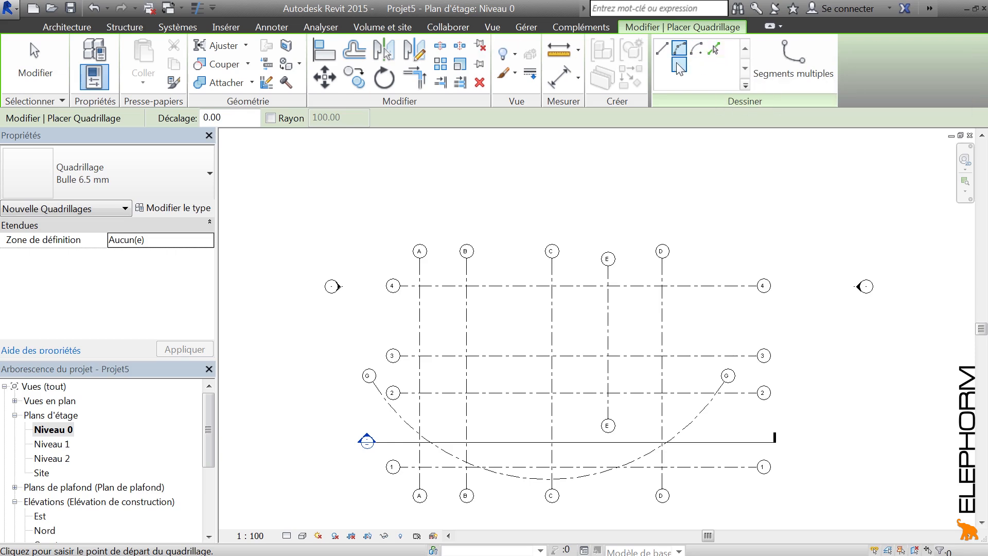
{"action": "left_click", "coordinate": [67, 27]}
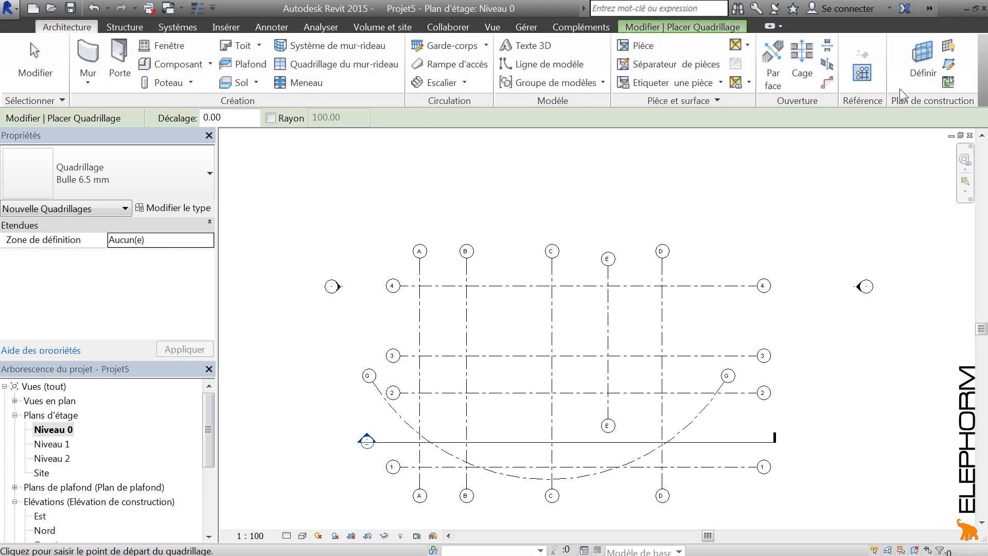
{"action": "left_click", "coordinate": [697, 29]}
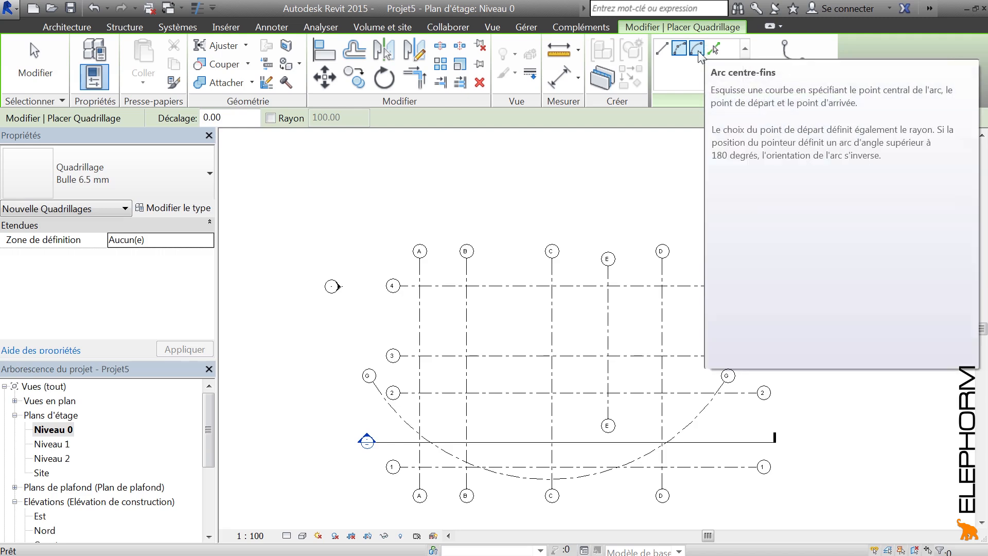
{"action": "left_click", "coordinate": [698, 50]}
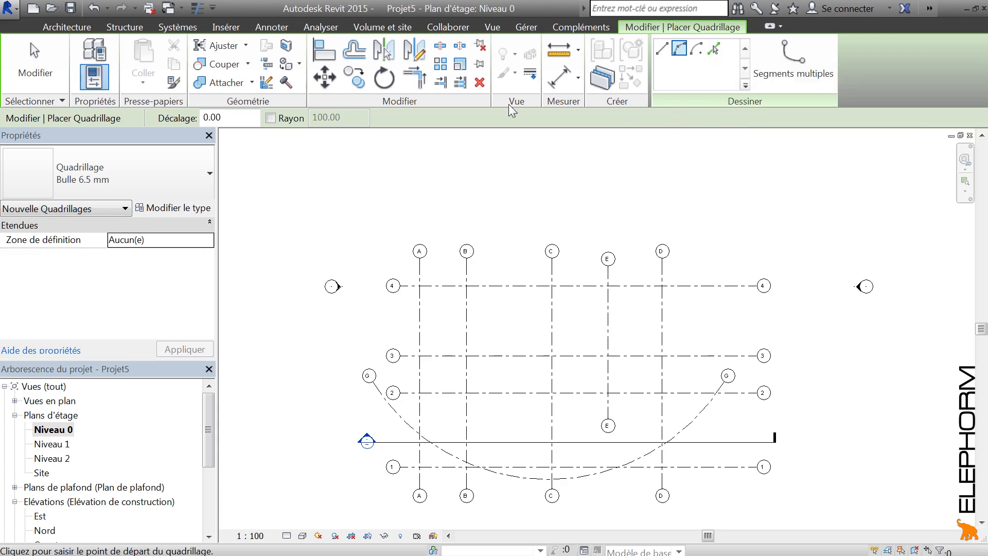
Draw a slanted Générique - 200 mm wall about 950 long between grids B and C, crossing grids 3 and 2
{"action": "left_click", "coordinate": [80, 28]}
{"action": "left_click", "coordinate": [85, 58]}
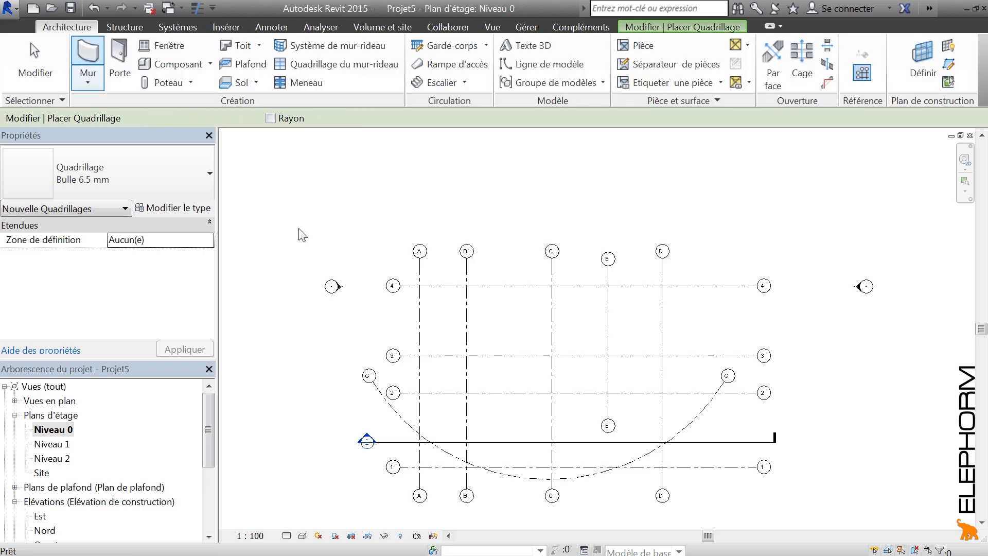
{"action": "left_click", "coordinate": [537, 414]}
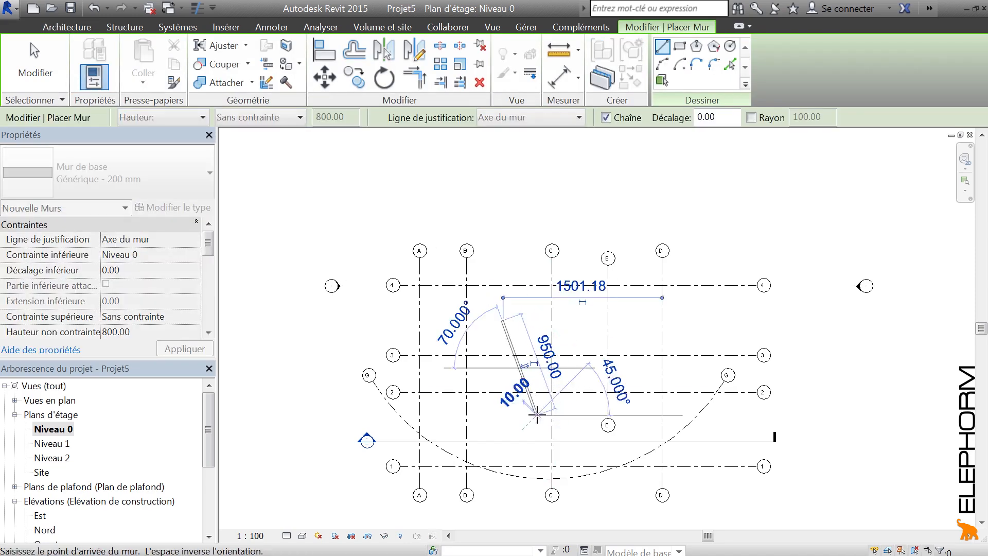
{"action": "key", "text": "Escape"}
{"action": "key", "text": "Escape"}
Create a grid by picking the edge of the slanted wall between grids B and C
{"action": "scroll", "coordinate": [500, 355], "scroll_direction": "up", "scroll_amount": 3}
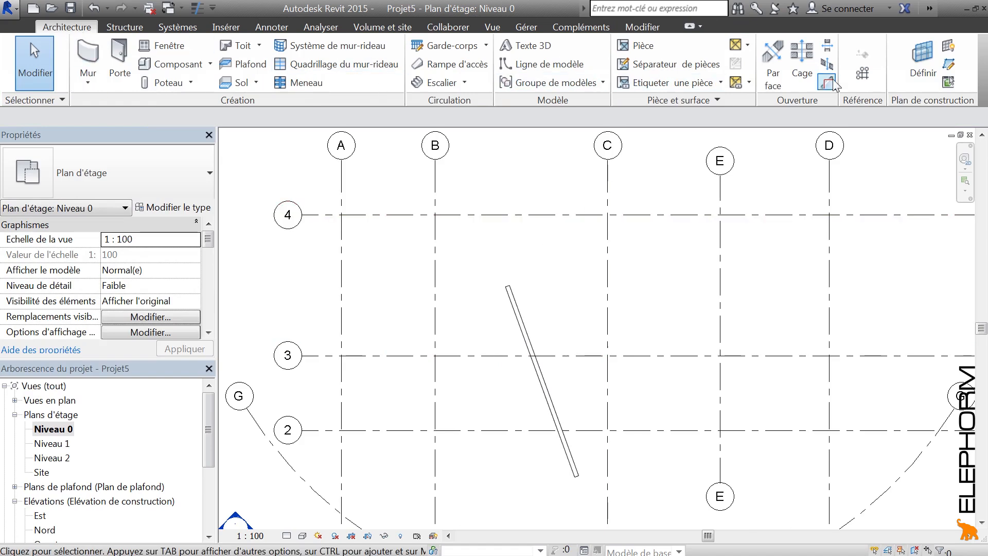
{"action": "left_click", "coordinate": [863, 74]}
{"action": "left_click", "coordinate": [713, 48]}
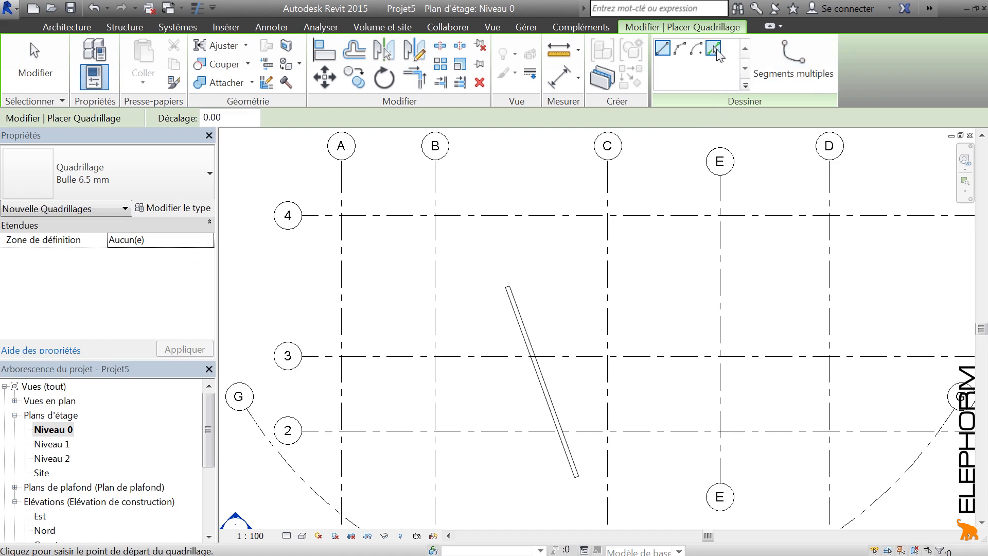
{"action": "left_click", "coordinate": [526, 332]}
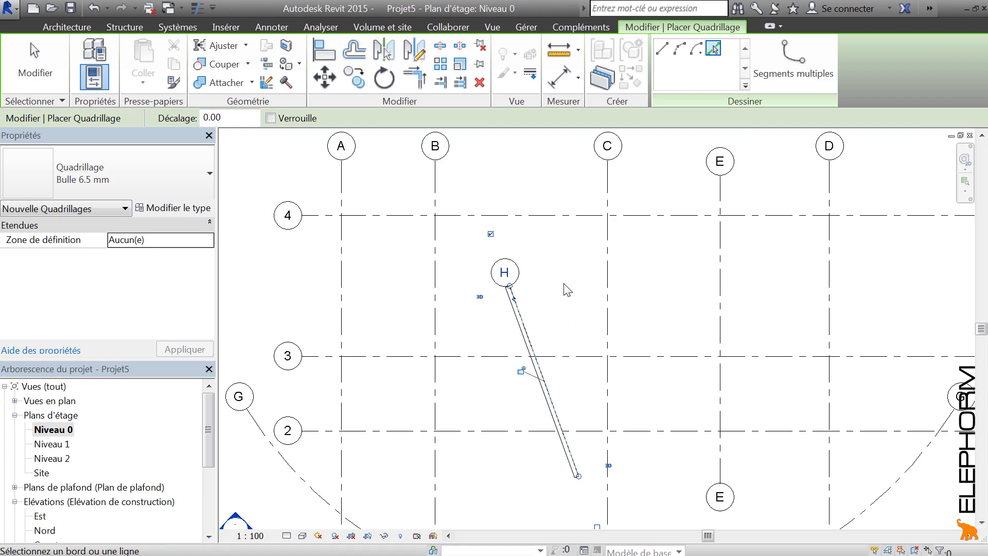
{"action": "key", "text": "Escape"}
{"action": "key", "text": "Escape"}
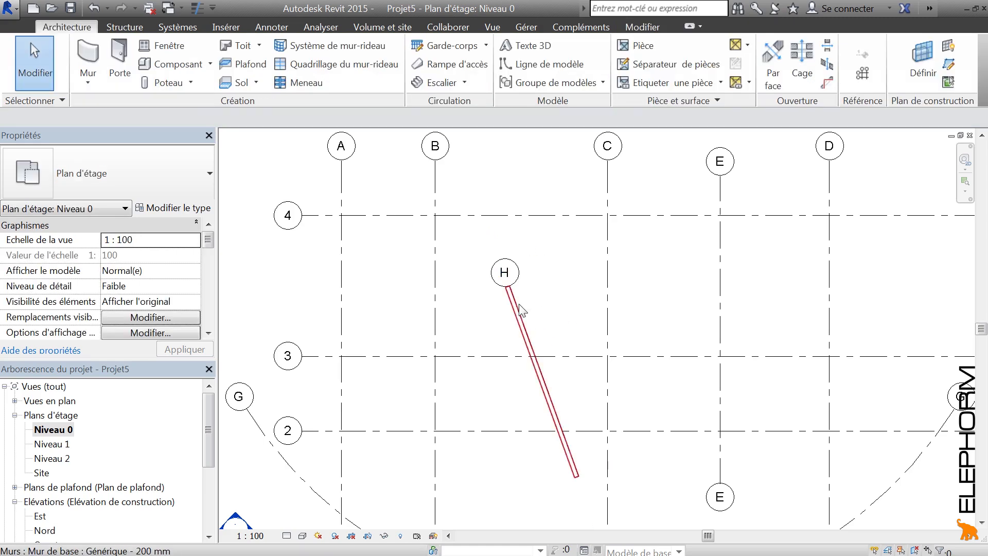
Extend the bubble end of grid H along its slope, beyond the wall to above grid 4
{"action": "left_click", "coordinate": [511, 289]}
{"action": "key", "text": "Escape"}
{"action": "left_click", "coordinate": [508, 286]}
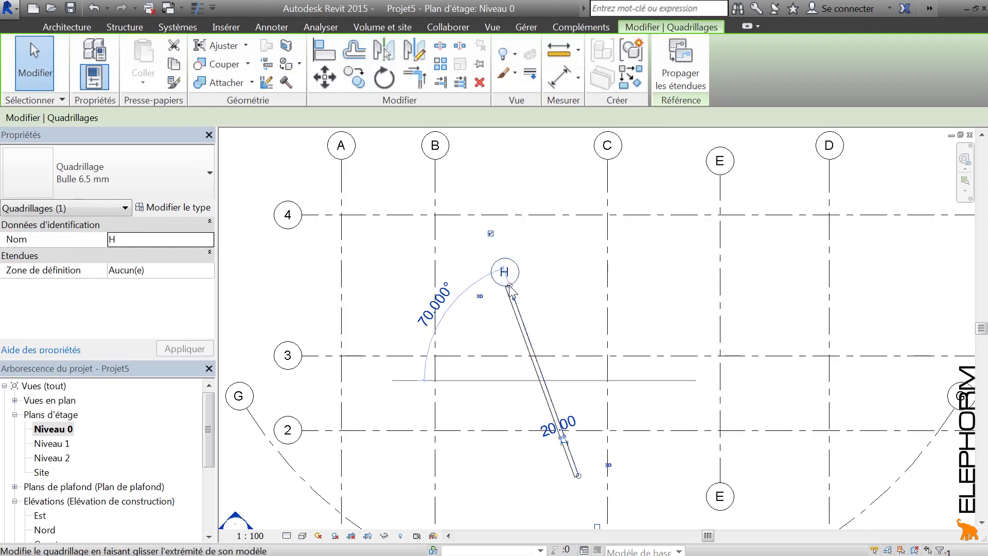
{"action": "left_click_drag", "start_coordinate": [509, 286], "coordinate": [477, 187]}
{"action": "left_click", "coordinate": [547, 272]}
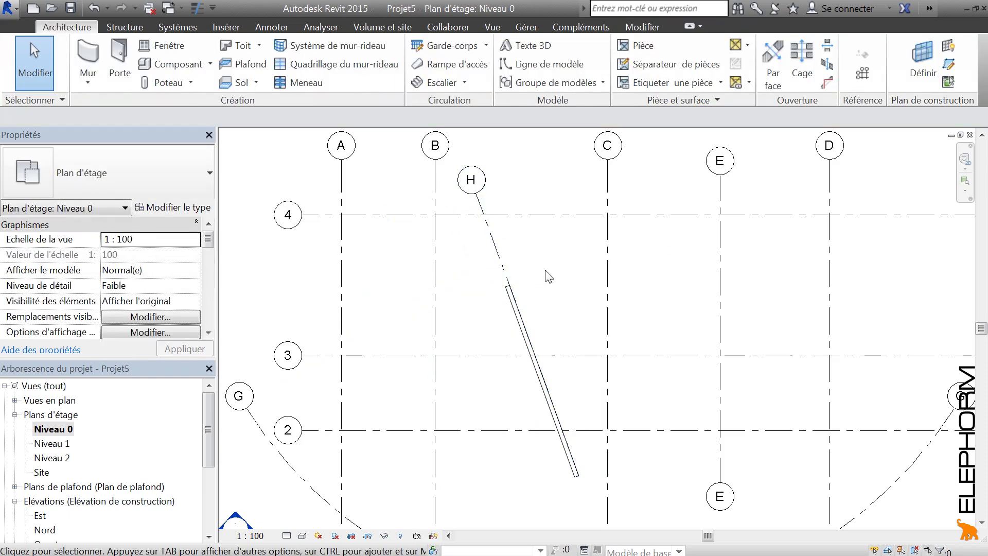
{"action": "scroll", "coordinate": [547, 271], "scroll_direction": "down", "scroll_amount": 2}
{"action": "middle_click_drag", "start_coordinate": [560, 276], "coordinate": [566, 293]}
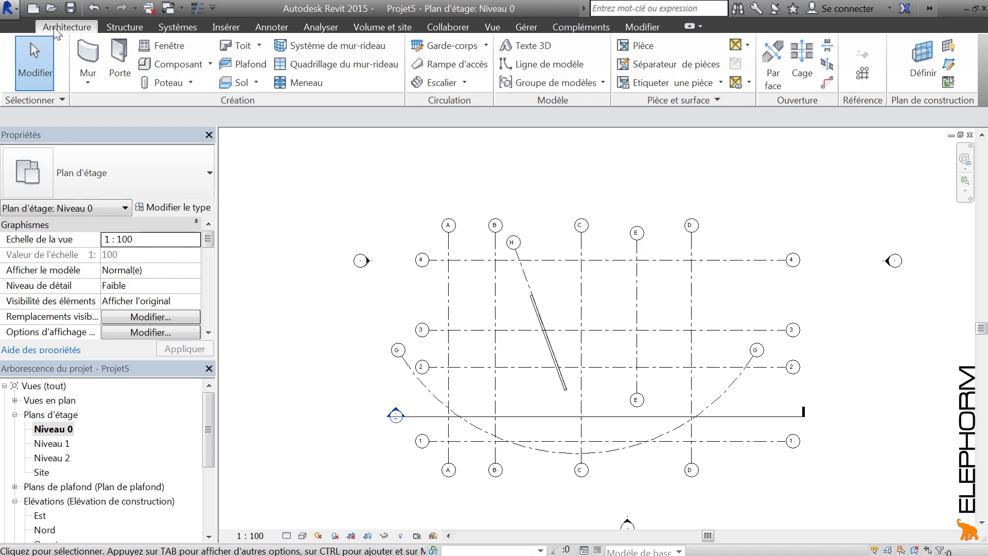
{"action": "left_click", "coordinate": [862, 73]}
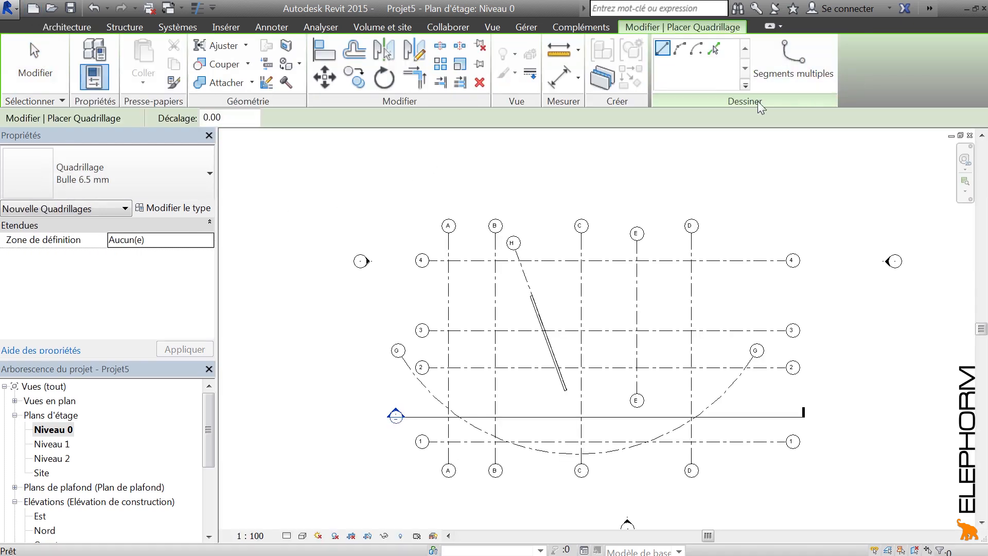
{"action": "left_click", "coordinate": [793, 57]}
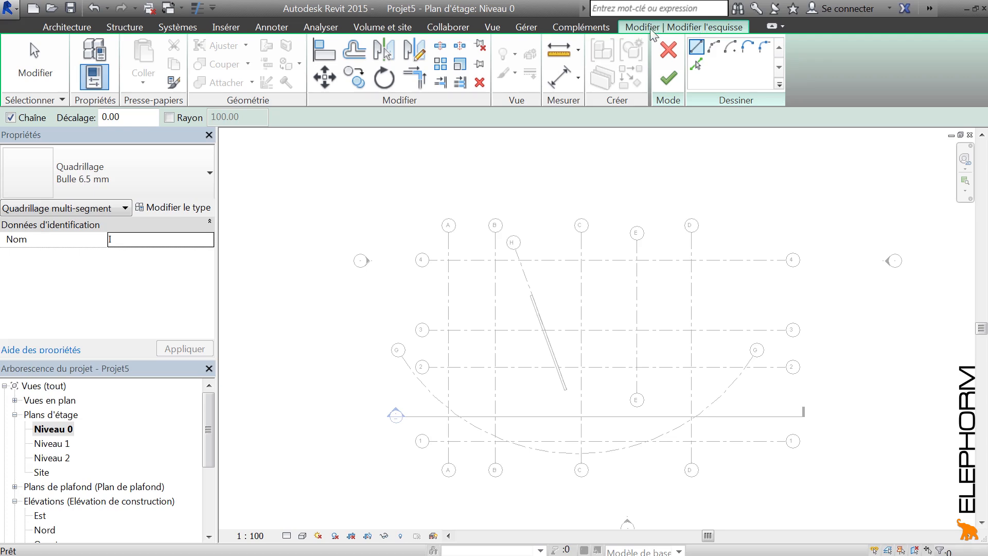
{"action": "left_click", "coordinate": [82, 31]}
{"action": "left_click", "coordinate": [135, 31]}
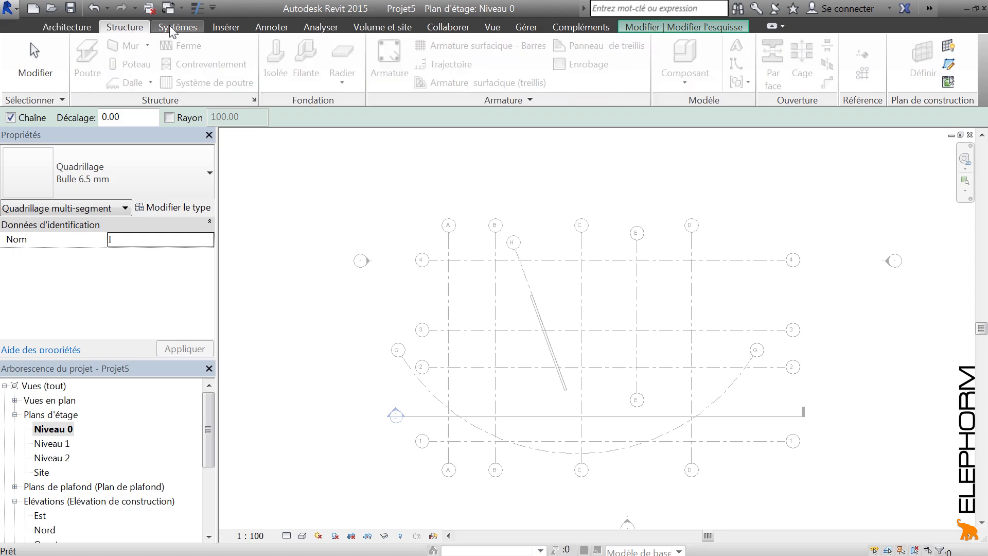
{"action": "left_click", "coordinate": [177, 29]}
{"action": "left_click", "coordinate": [226, 28]}
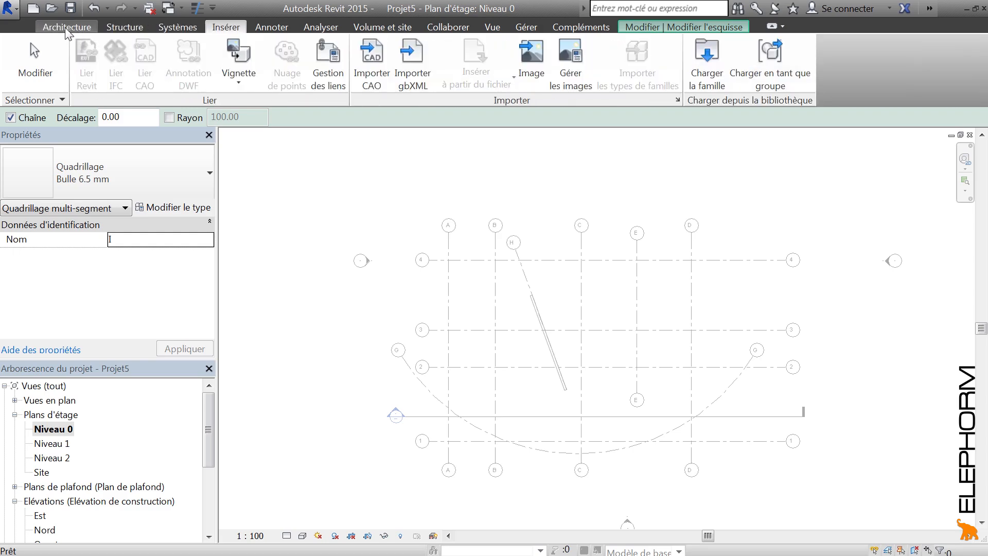
{"action": "left_click", "coordinate": [124, 27]}
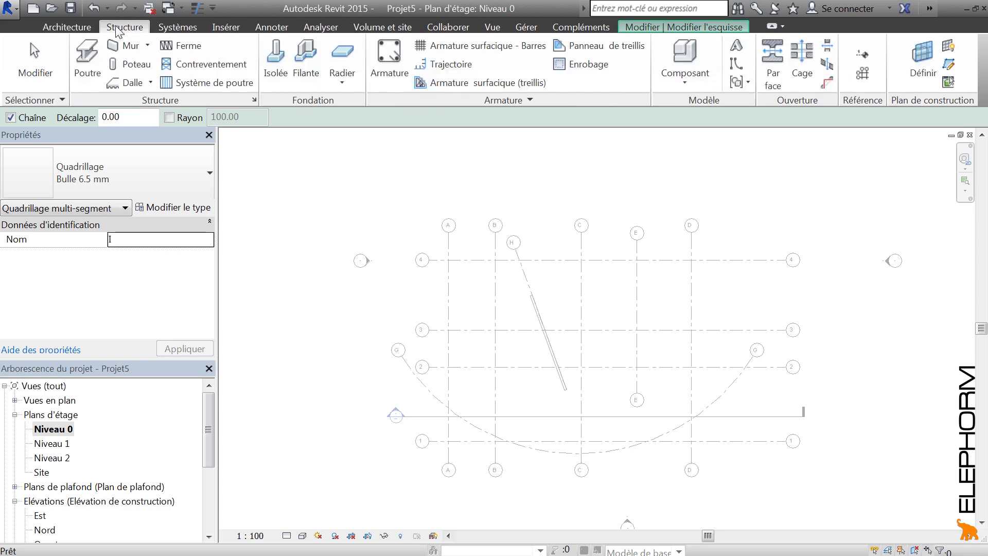
{"action": "left_click", "coordinate": [67, 28]}
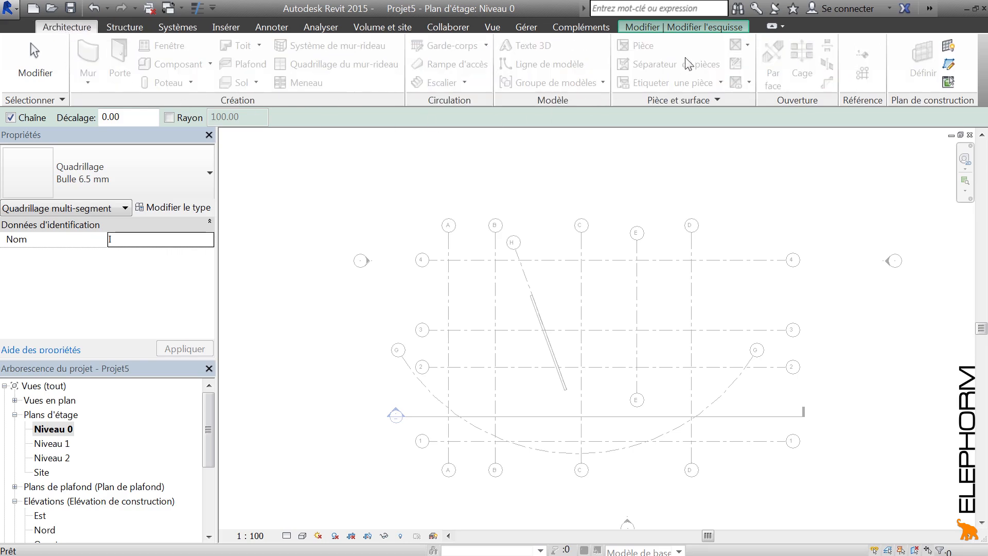
{"action": "left_click", "coordinate": [725, 29]}
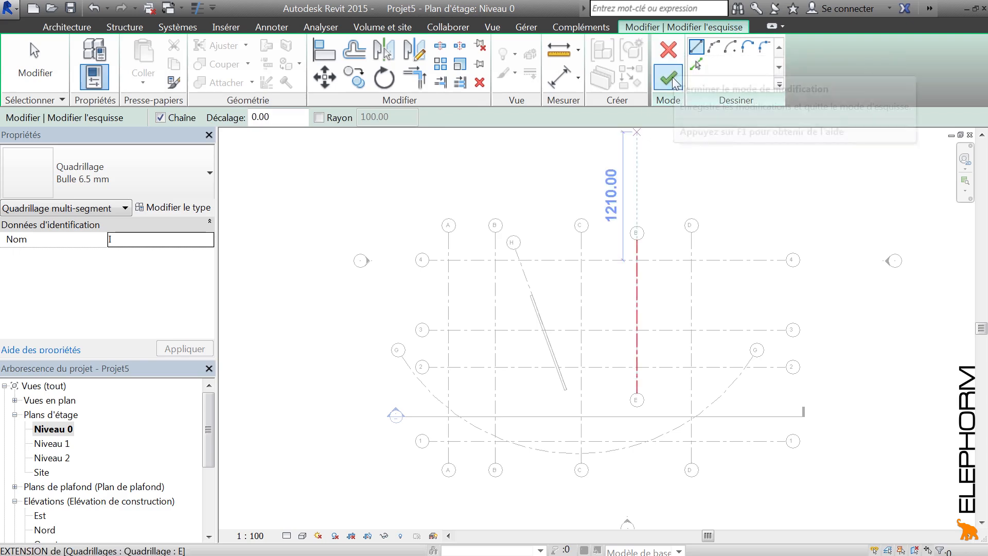
{"action": "left_click", "coordinate": [668, 50]}
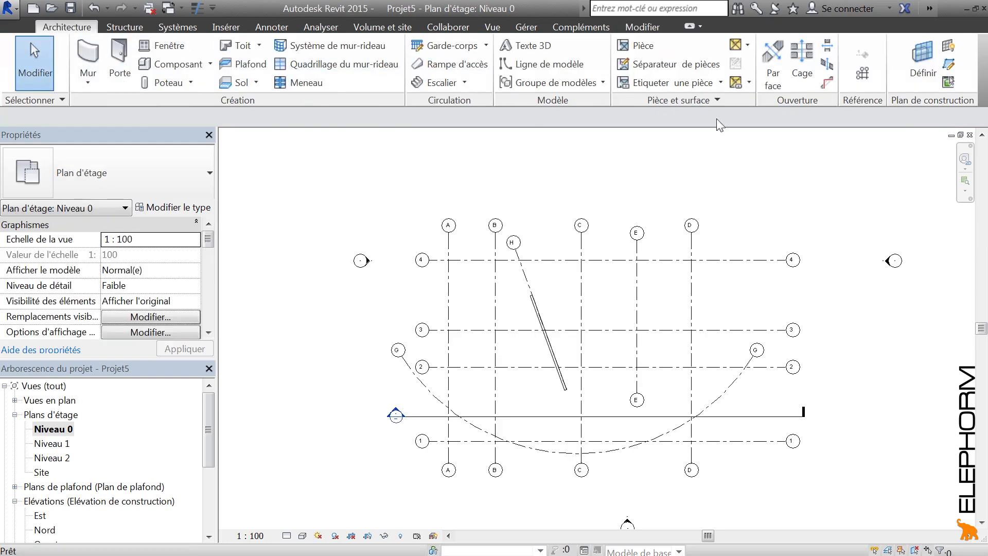
Start a multi-segment grid with a slanted line about 1040 long at 28°, rising from outside grid A to between grids B and C
{"action": "left_click", "coordinate": [862, 73]}
{"action": "left_click", "coordinate": [818, 70]}
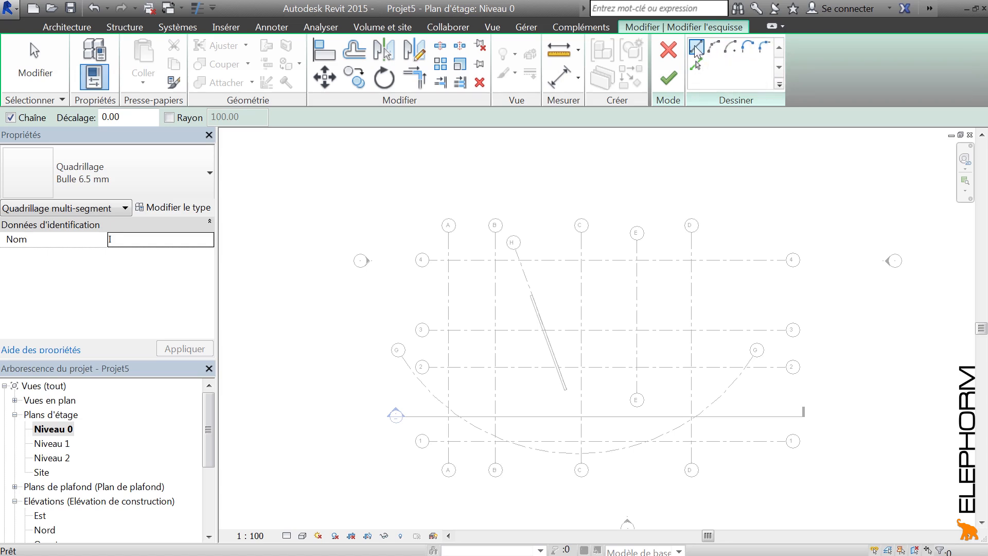
{"action": "left_click", "coordinate": [423, 392]}
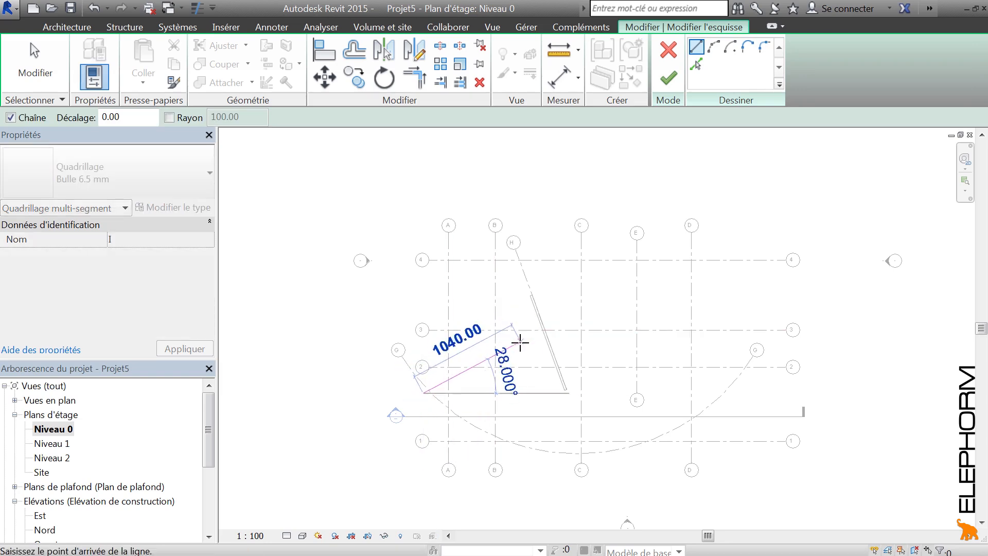
{"action": "left_click", "coordinate": [520, 343]}
Continue the sketch with tangent arcs curving around grid E to end above grid 4, and finish the multi-segment grid
{"action": "left_click", "coordinate": [747, 47]}
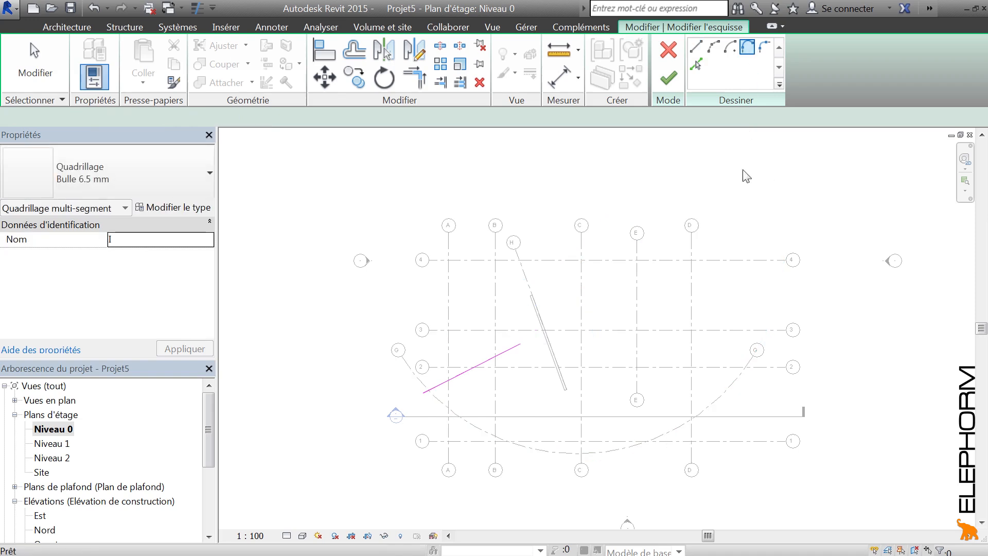
{"action": "left_click", "coordinate": [603, 353]}
{"action": "left_click", "coordinate": [661, 283]}
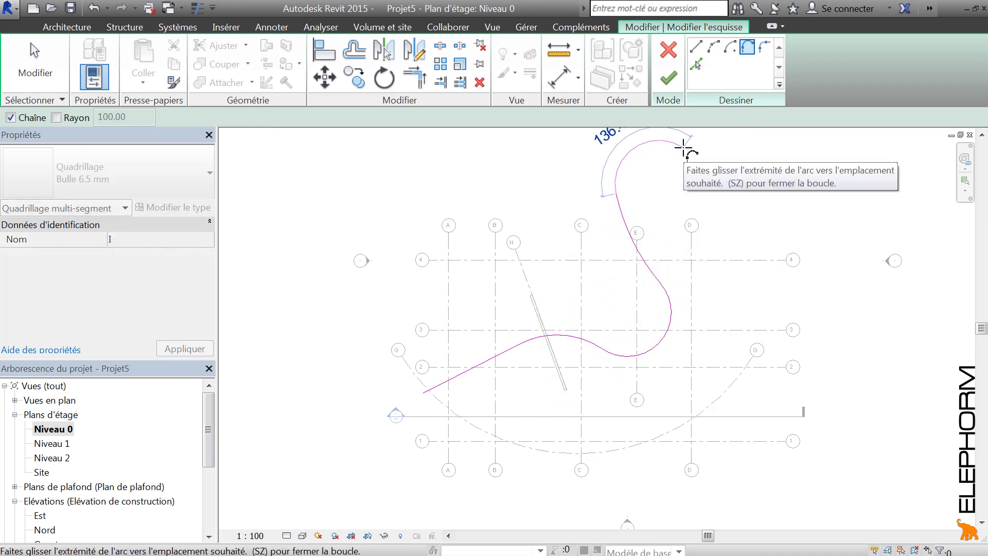
{"action": "key", "text": "Escape"}
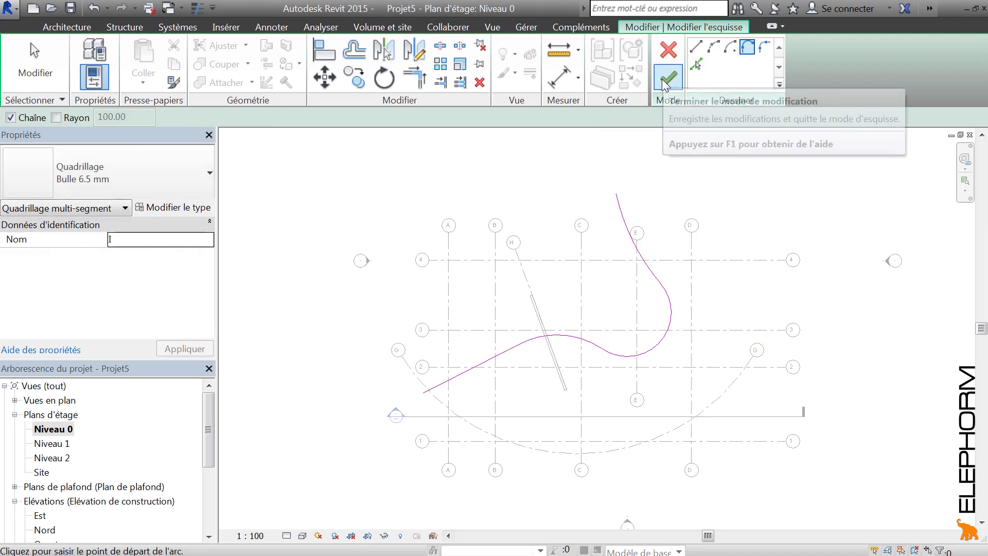
{"action": "left_click", "coordinate": [668, 79]}
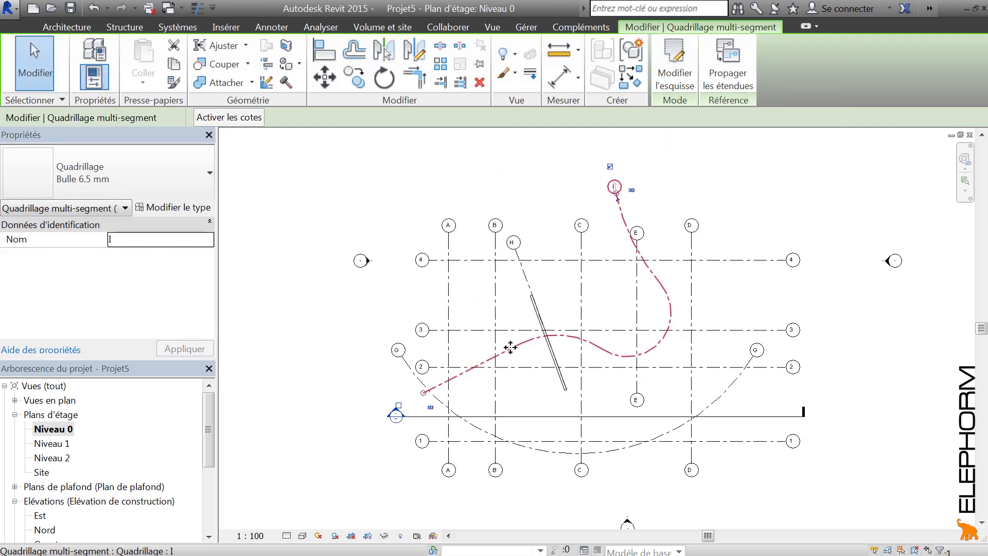
Show the bubble at the lower end of the multi-segment grid, near grid 2, and deselect the grid
{"action": "left_click", "coordinate": [399, 406]}
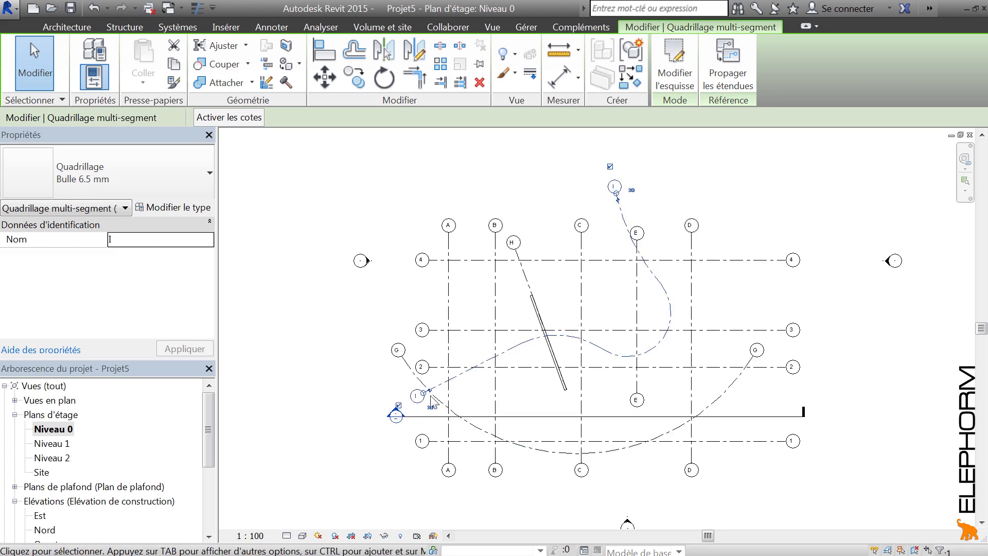
{"action": "left_click", "coordinate": [721, 184]}
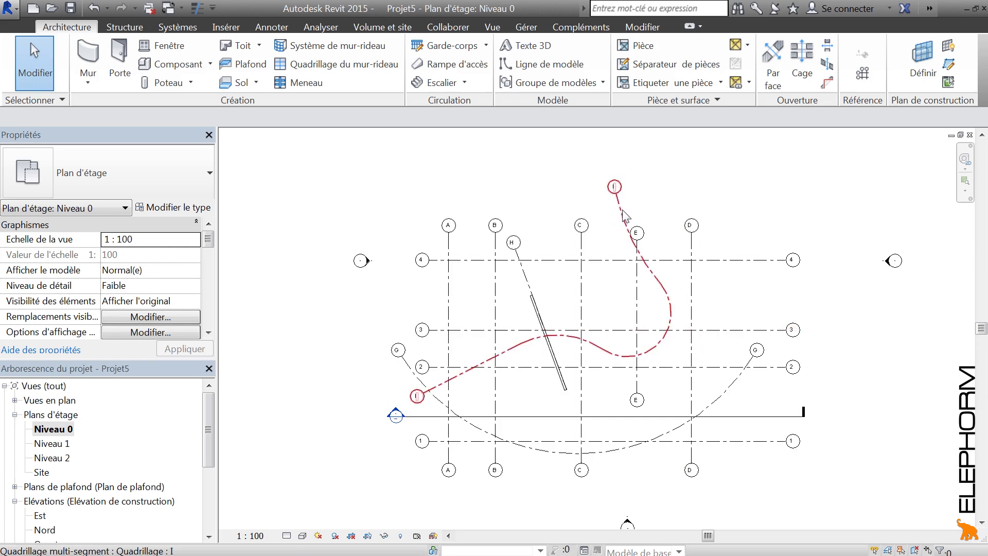
Try to rename grid B as A, duplicating the neighbouring grid's name
{"action": "middle_click_drag", "start_coordinate": [601, 180], "coordinate": [624, 181]}
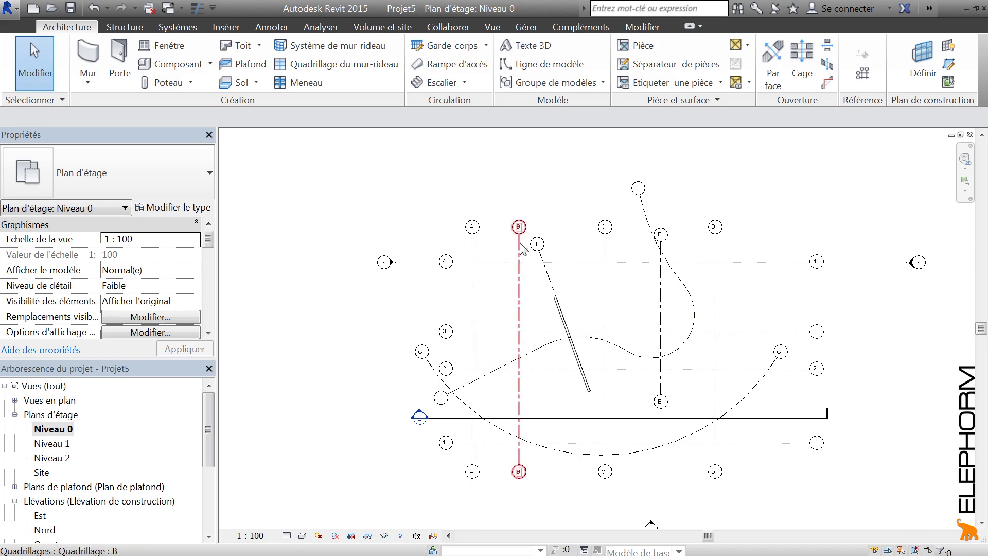
{"action": "scroll", "coordinate": [505, 209], "scroll_direction": "up", "scroll_amount": 1}
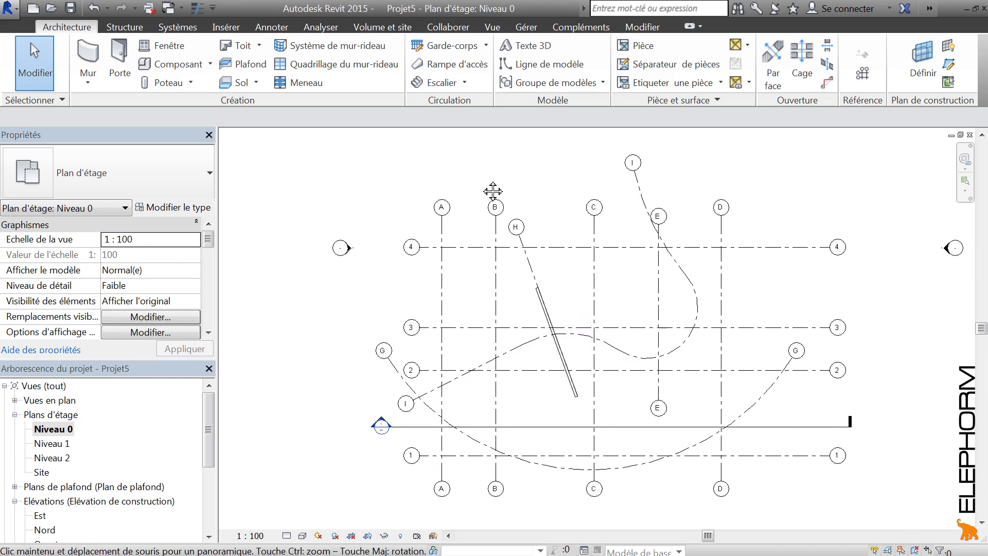
{"action": "left_click", "coordinate": [442, 233]}
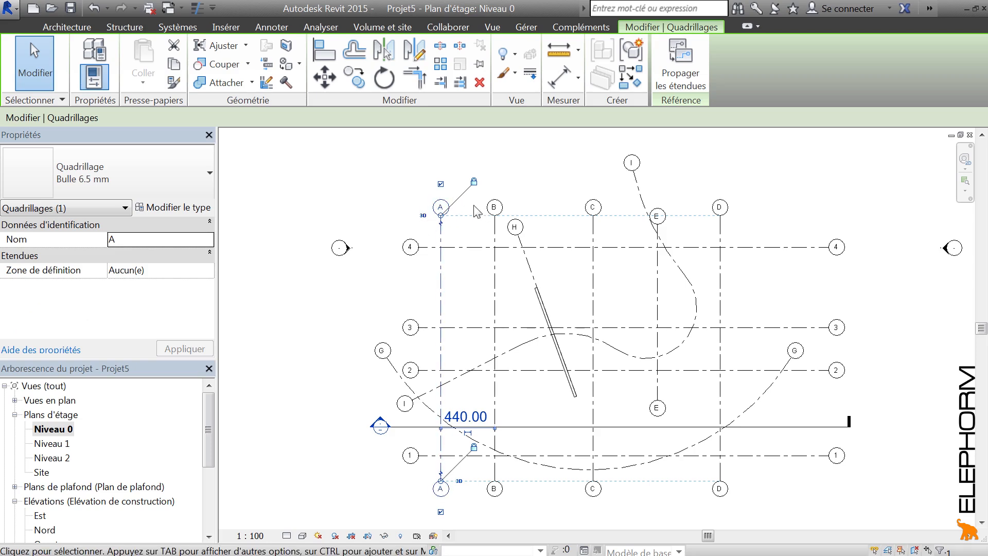
{"action": "scroll", "coordinate": [457, 216], "scroll_direction": "up", "scroll_amount": 3}
{"action": "left_click", "coordinate": [584, 182]}
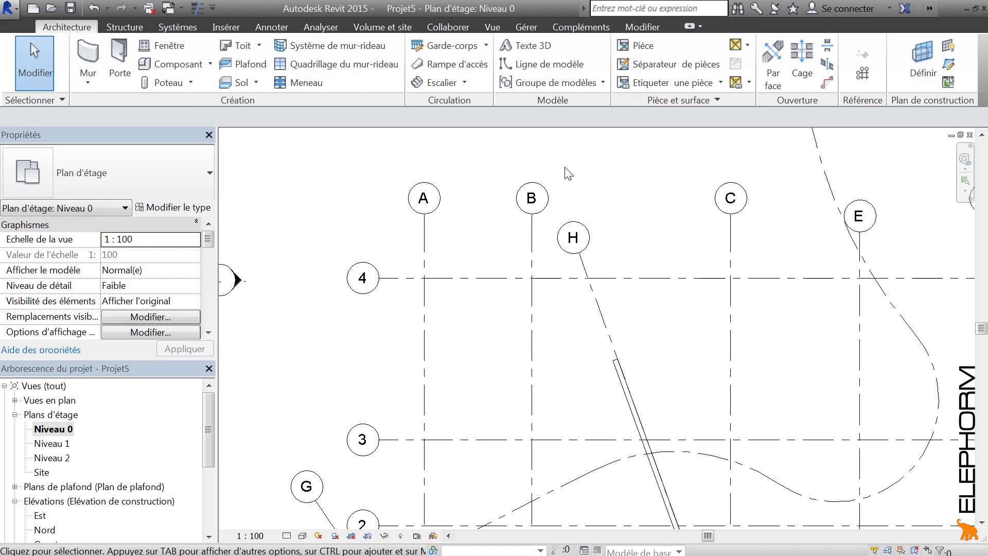
{"action": "left_click", "coordinate": [533, 204]}
{"action": "left_click", "coordinate": [533, 201]}
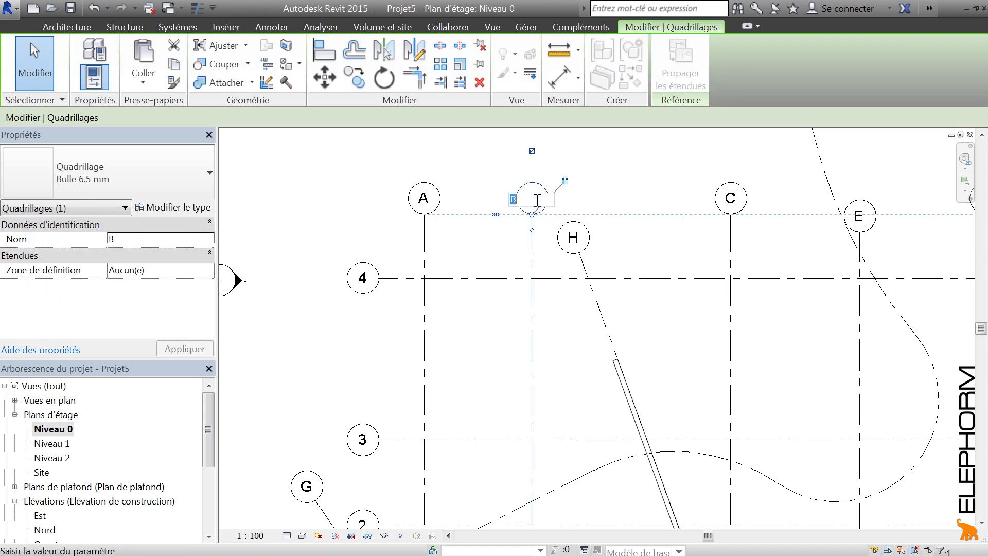
{"action": "type", "text": "A"}
{"action": "left_click", "coordinate": [627, 173]}
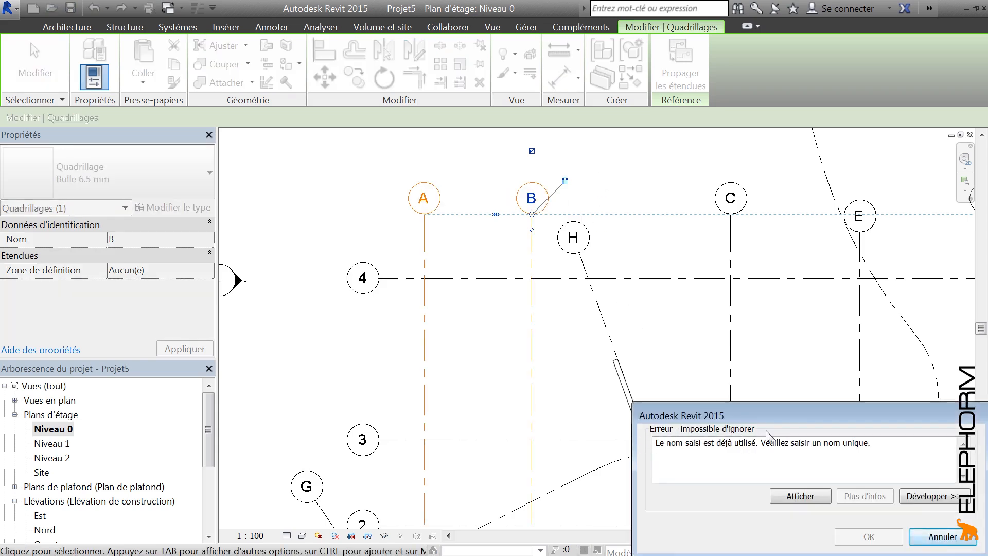
{"action": "left_click_drag", "start_coordinate": [773, 413], "coordinate": [586, 303]}
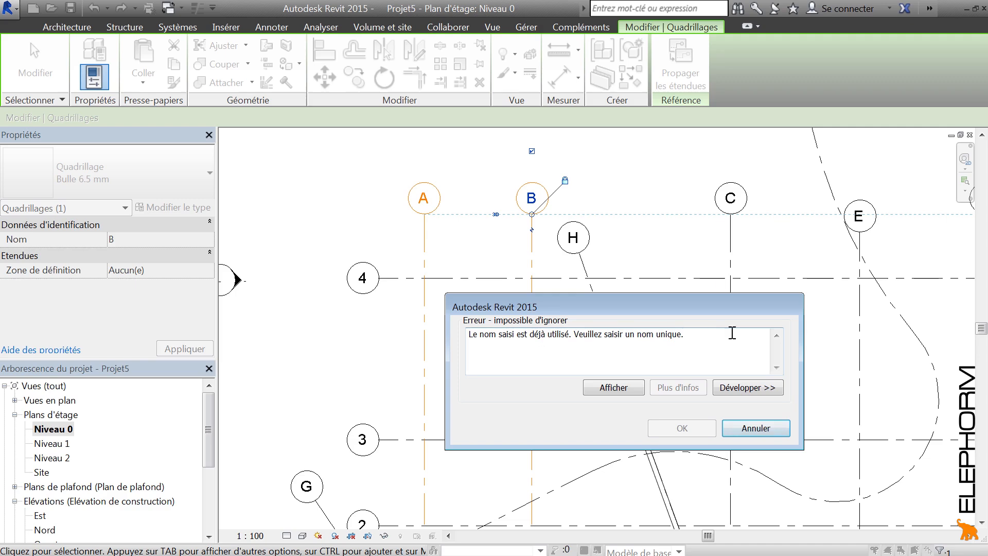
{"action": "left_click", "coordinate": [755, 428]}
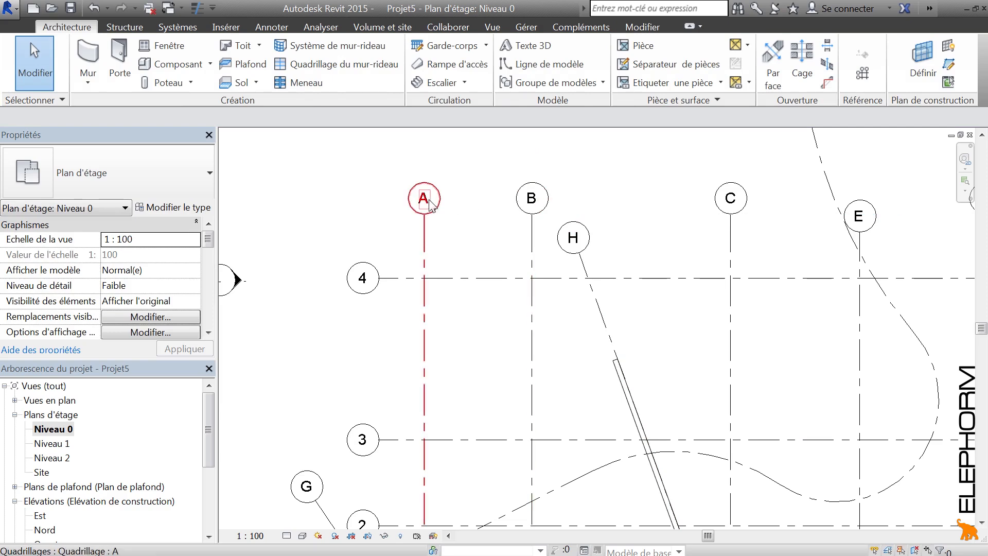
{"action": "left_click", "coordinate": [534, 246]}
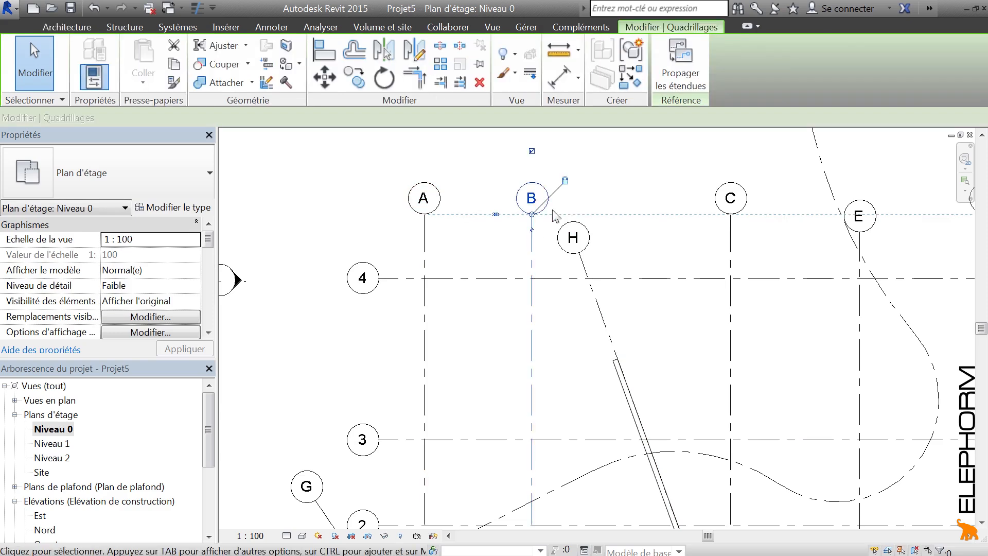
{"action": "left_click", "coordinate": [607, 165]}
{"action": "scroll", "coordinate": [551, 266], "scroll_direction": "down", "scroll_amount": 3}
{"action": "middle_click_drag", "start_coordinate": [602, 349], "coordinate": [551, 329]}
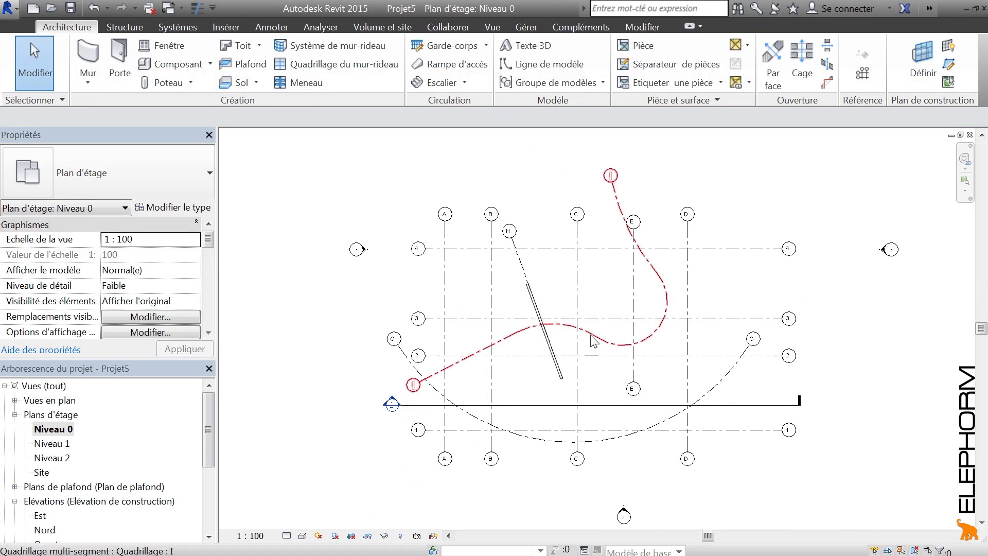